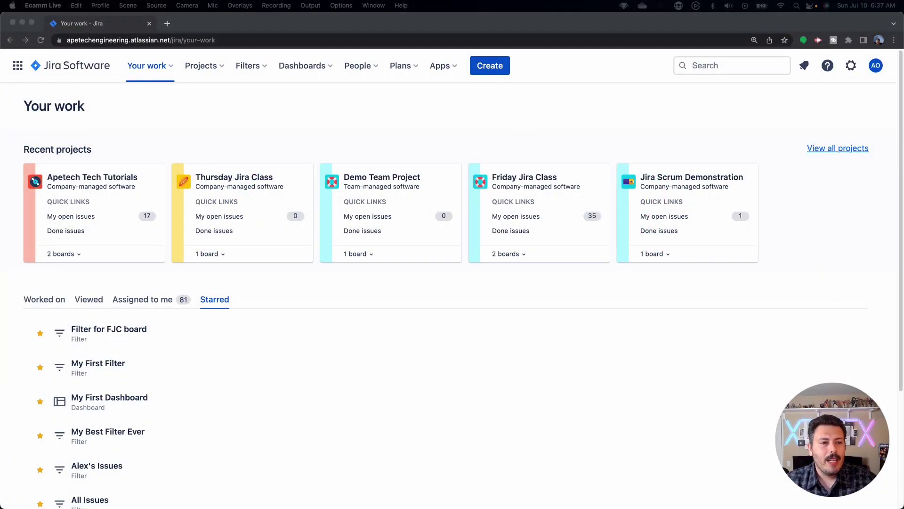
Show the full list of all ten site projects from the Projects menu
click(211, 71)
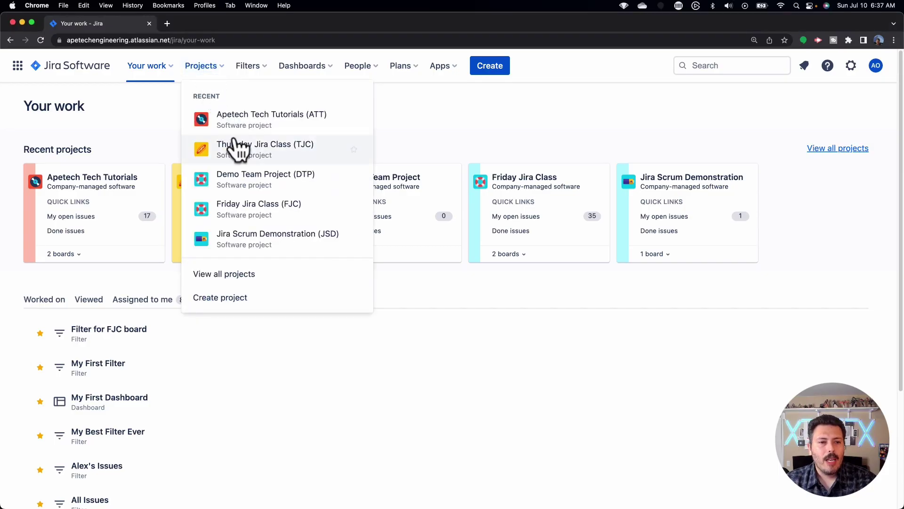
click(250, 275)
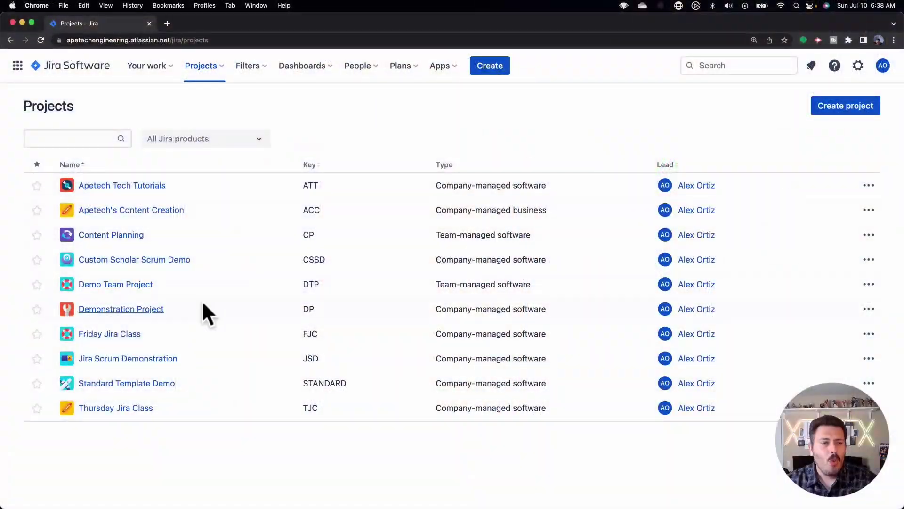
Complete FJC Sprint 21 in Thursday Jira Class, carrying Install plumbing for Shower into FJC Sprint 22
click(129, 411)
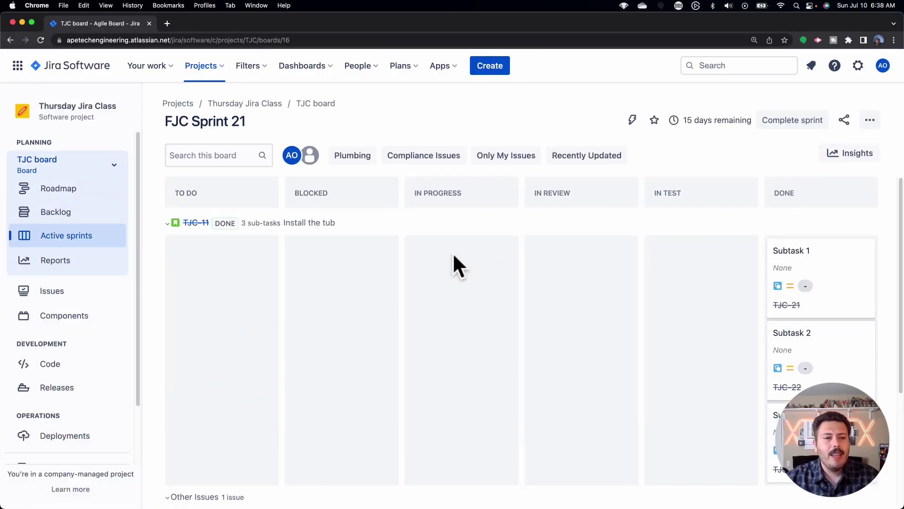
click(64, 213)
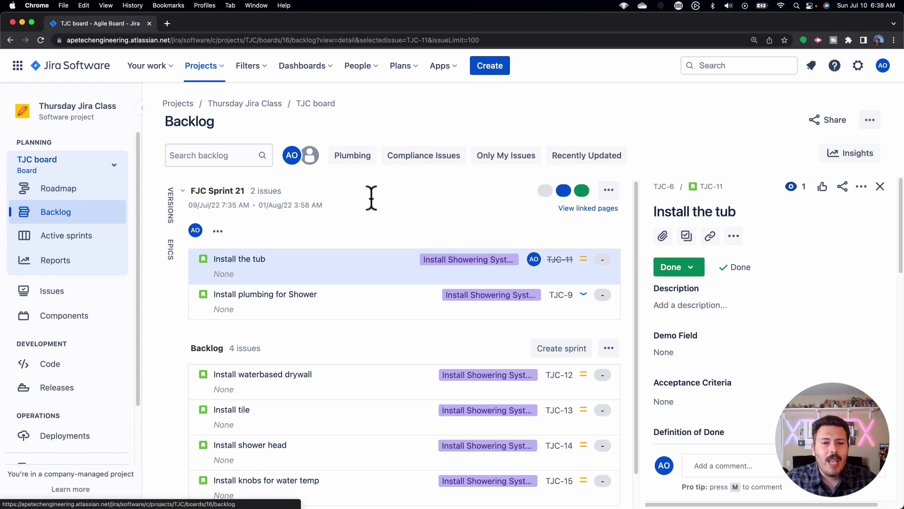
click(880, 186)
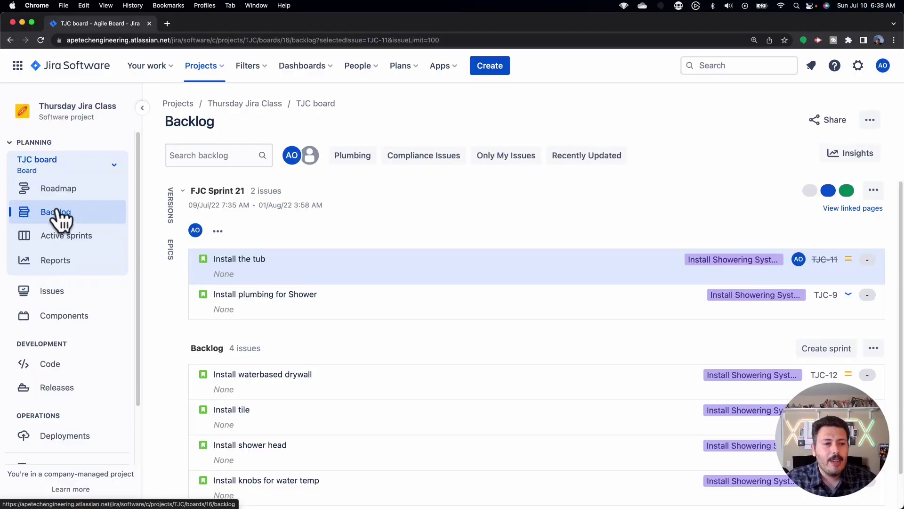
click(76, 238)
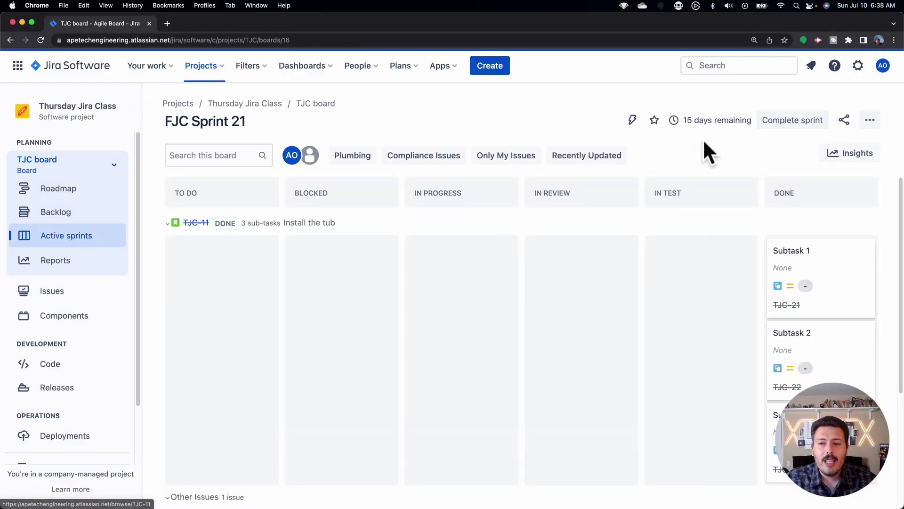
click(761, 121)
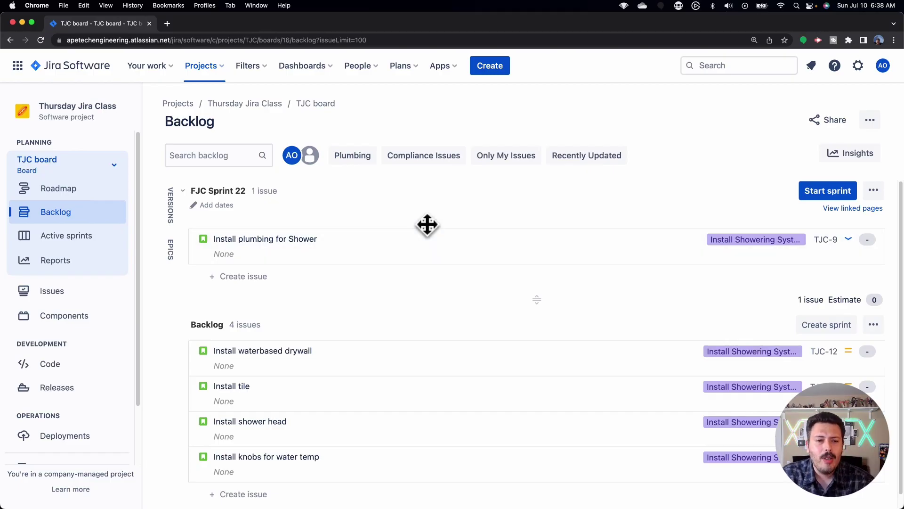
Move Install waterbased drywall and Install tile from the backlog into FJC Sprint 22
scroll(450, 288, down, 1)
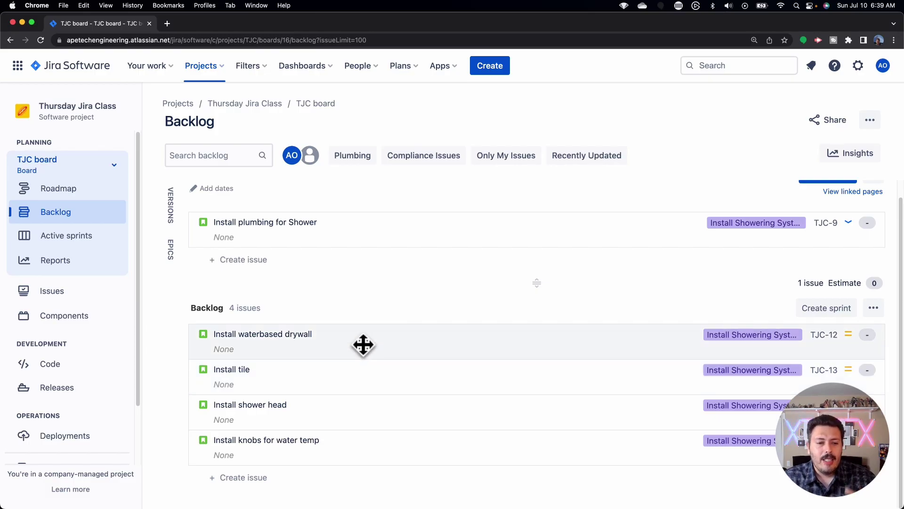
drag(362, 345, 360, 261)
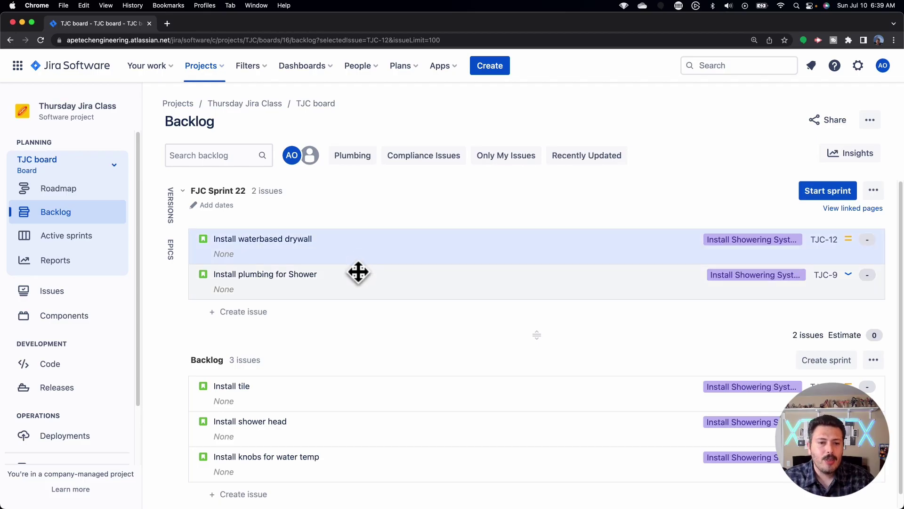
right_click(342, 395)
click(387, 243)
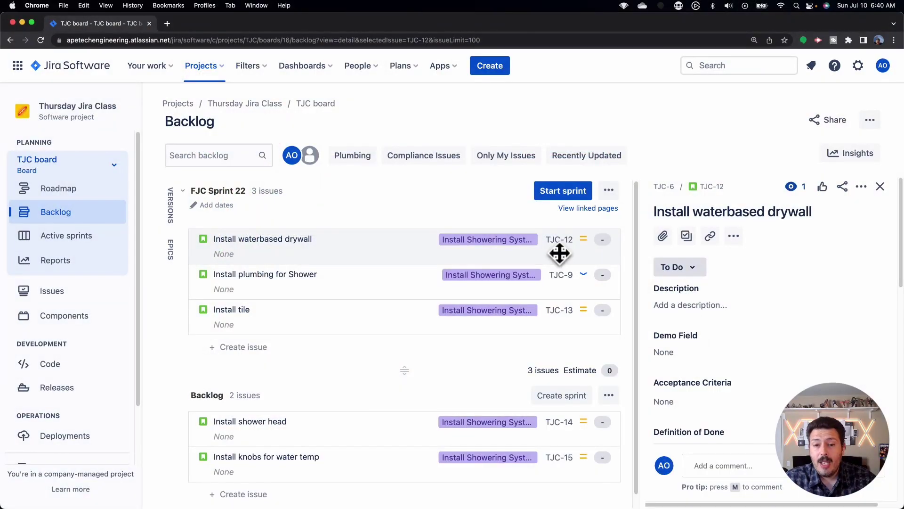
click(560, 254)
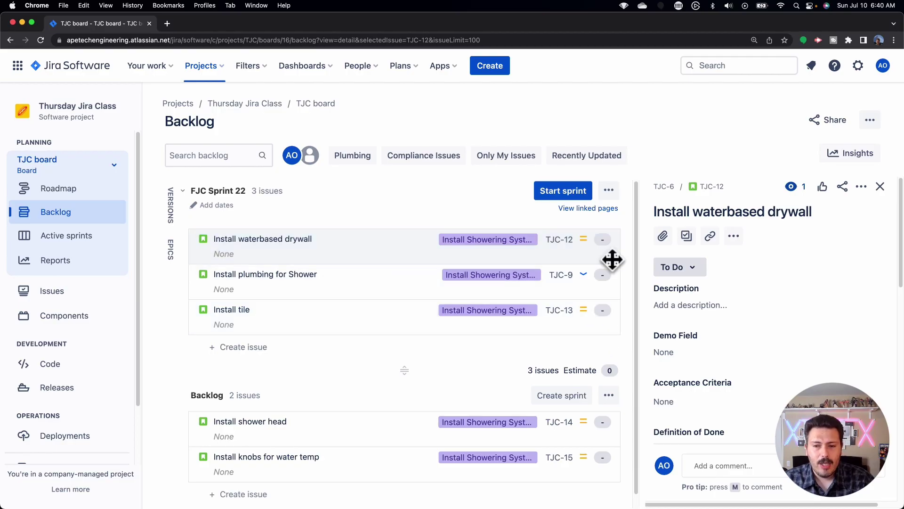
Estimate drywall at 8, plumbing at 5 and Install tile at 5 story points, totalling 18
scroll(746, 313, down, 7)
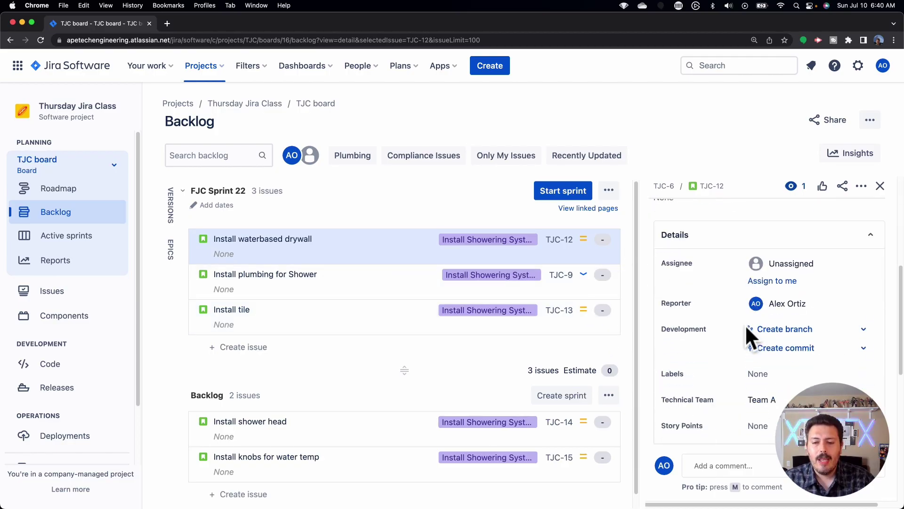
scroll(756, 357, down, 3)
click(777, 324)
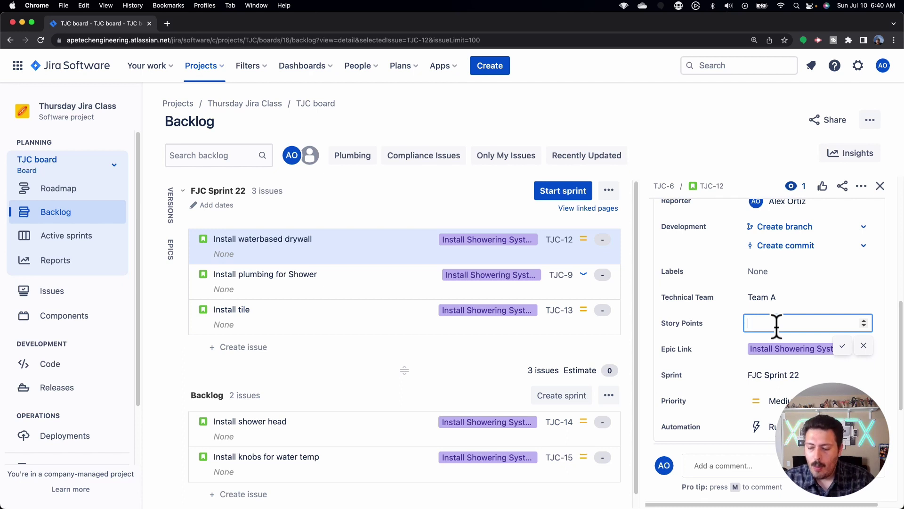
key(Return)
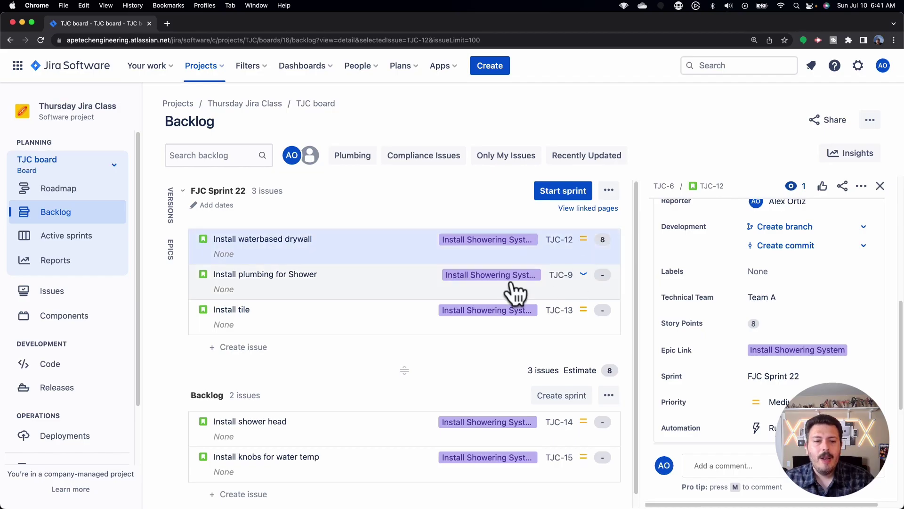
click(391, 278)
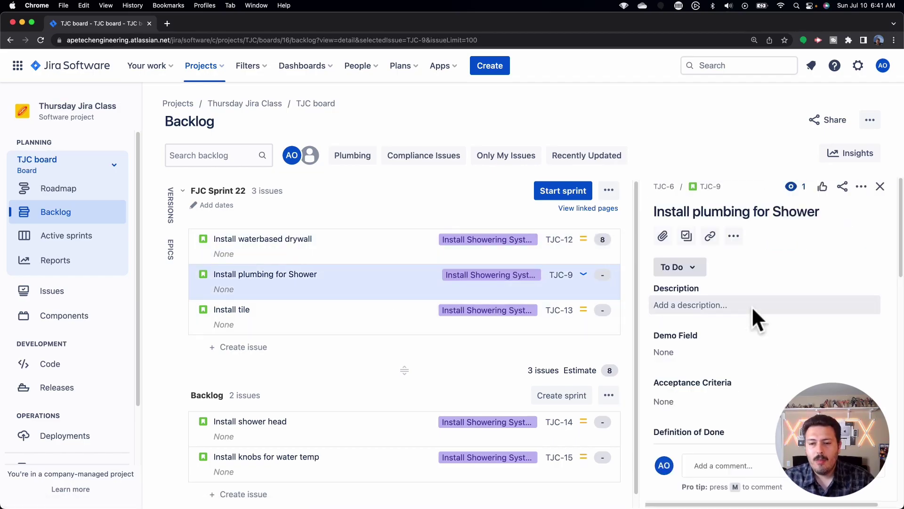
scroll(753, 310, down, 10)
scroll(752, 306, down, 4)
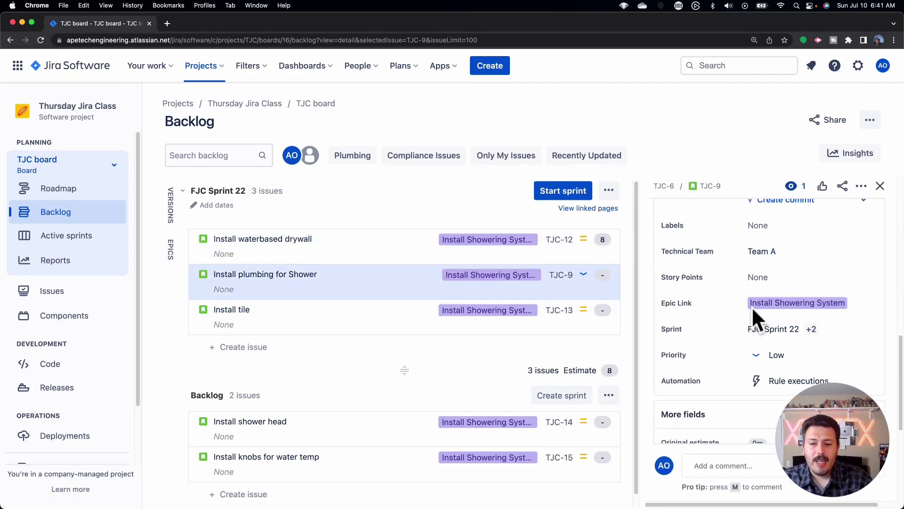
click(768, 277)
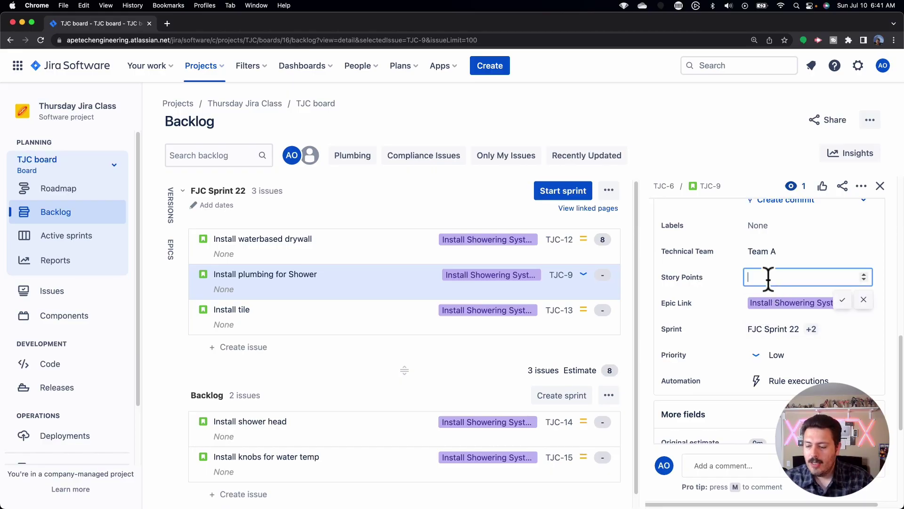
text(5)
key(Return)
click(316, 323)
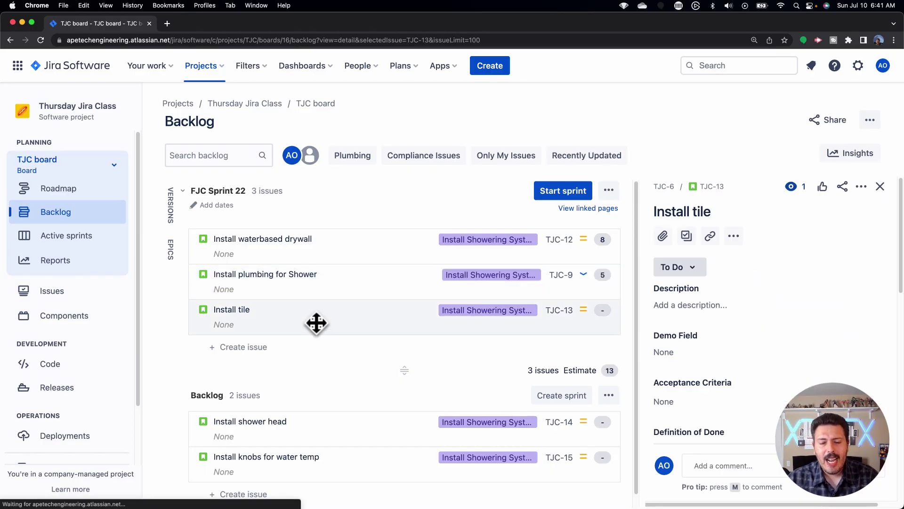
scroll(802, 330, down, 5)
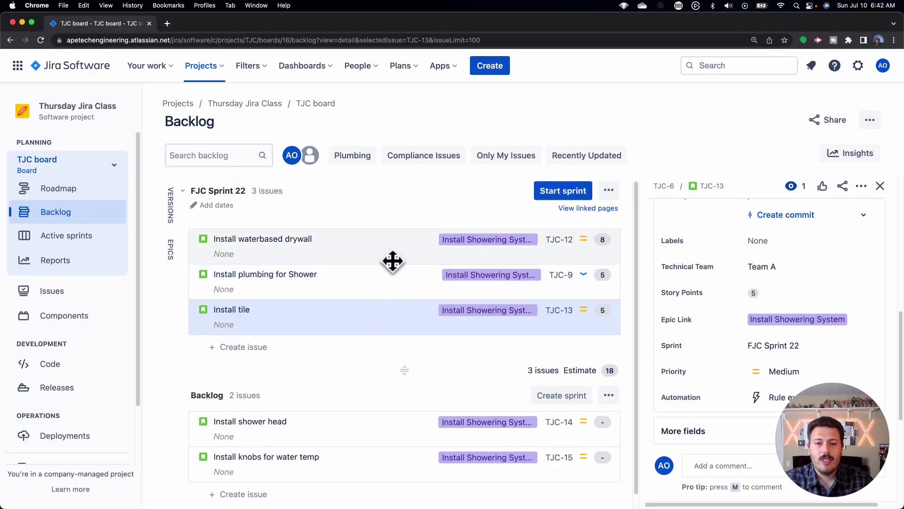
Assign Install waterbased drywall to yourself
click(389, 241)
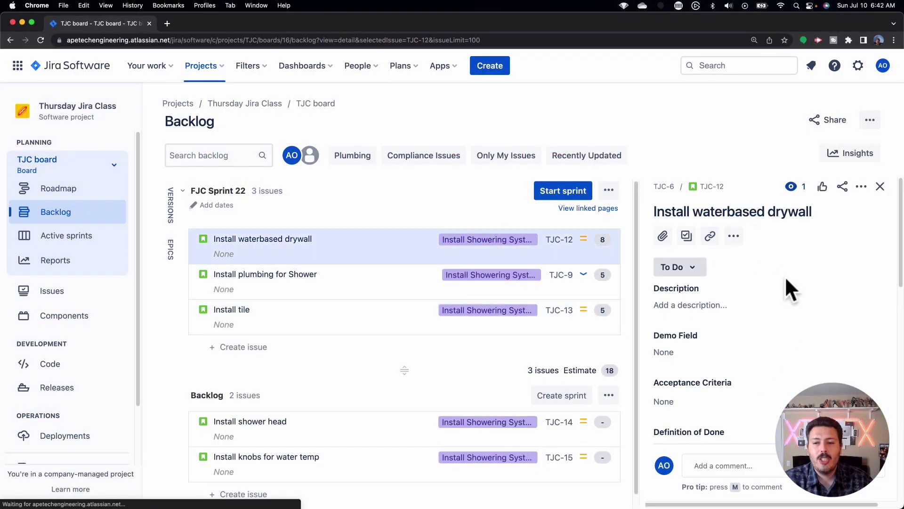
scroll(790, 295, down, 1)
scroll(790, 298, down, 3)
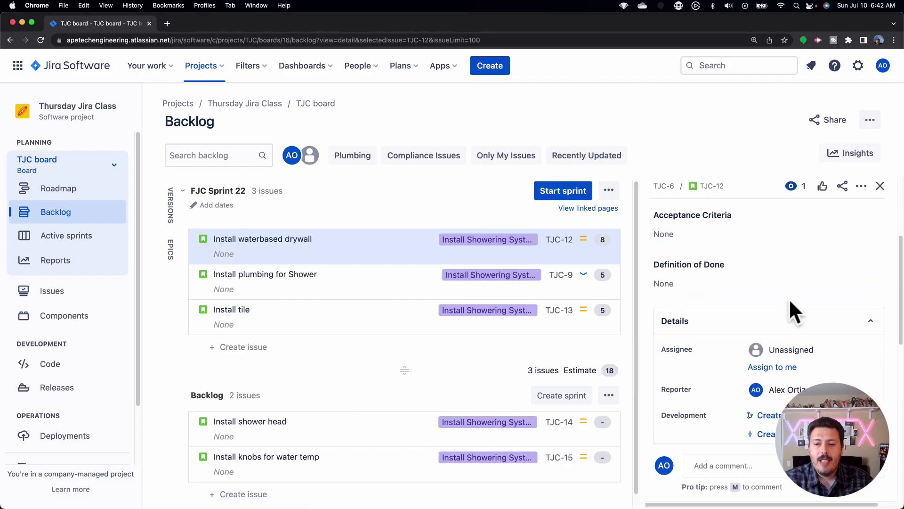
click(815, 349)
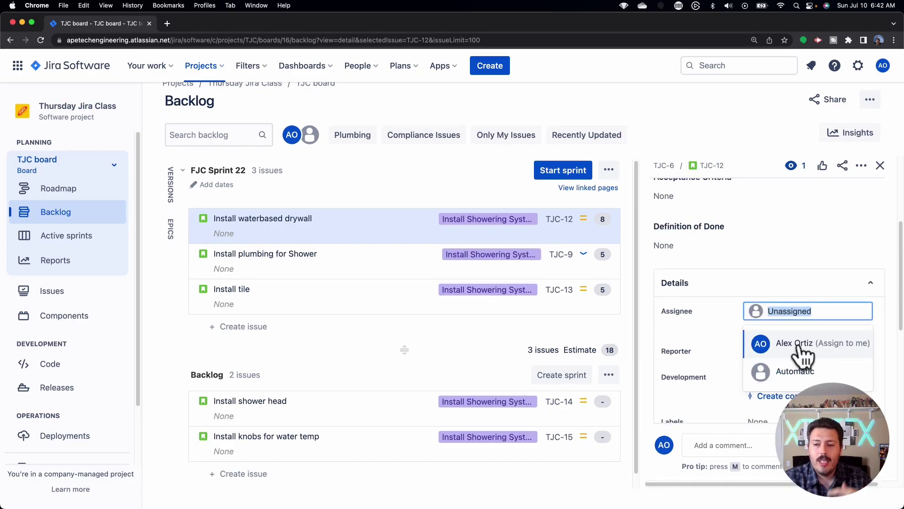
click(754, 344)
Assign Install plumbing for Shower and Install tile to yourself as well
click(376, 283)
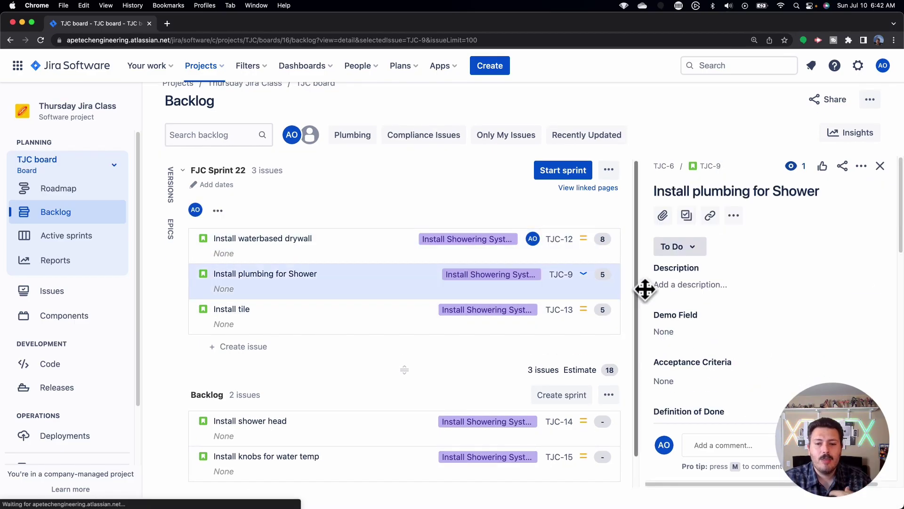
scroll(747, 315, down, 3)
scroll(747, 315, down, 5)
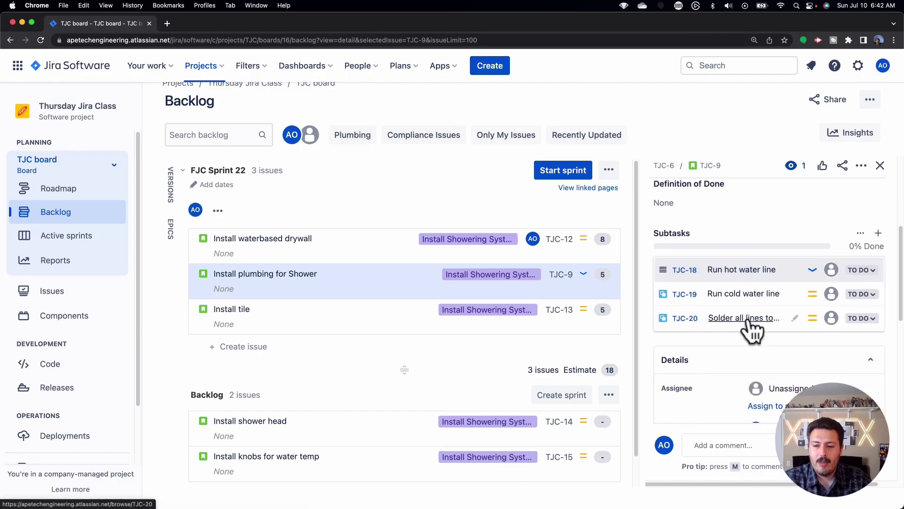
click(770, 312)
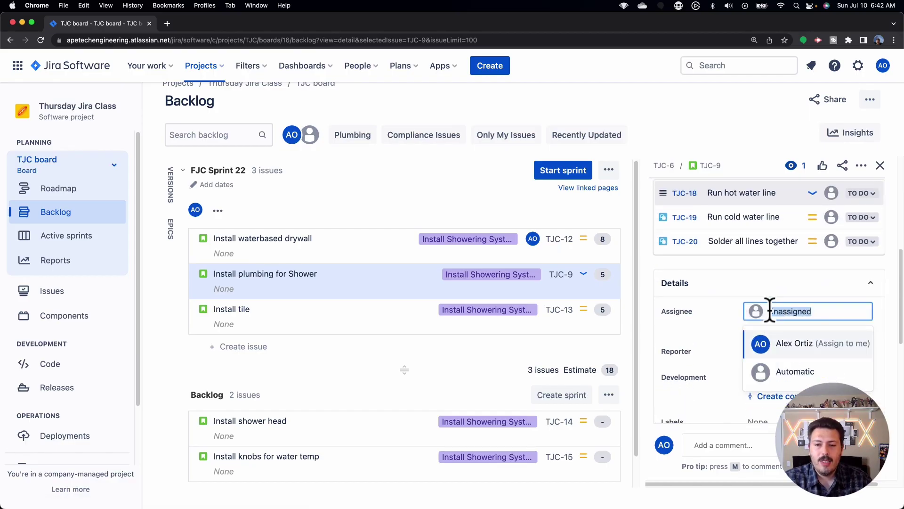
click(796, 344)
click(389, 326)
scroll(730, 344, down, 5)
click(766, 338)
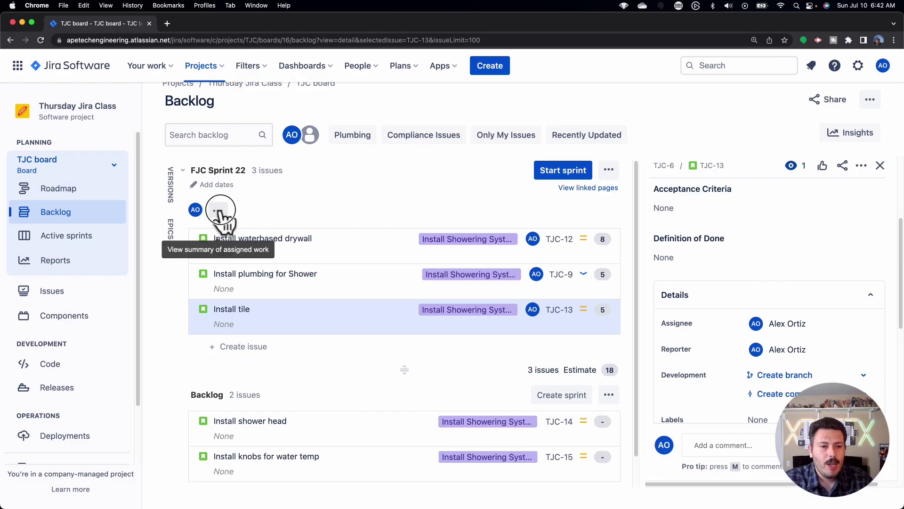
click(218, 210)
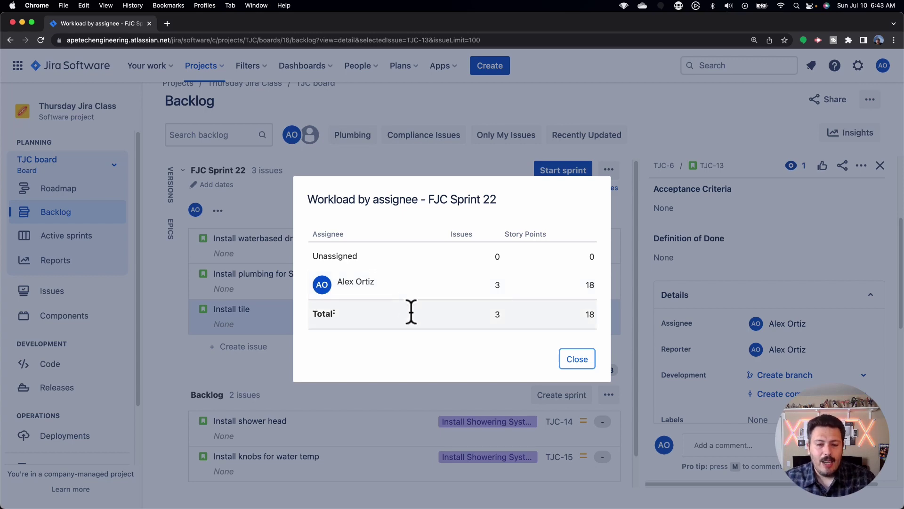
click(574, 358)
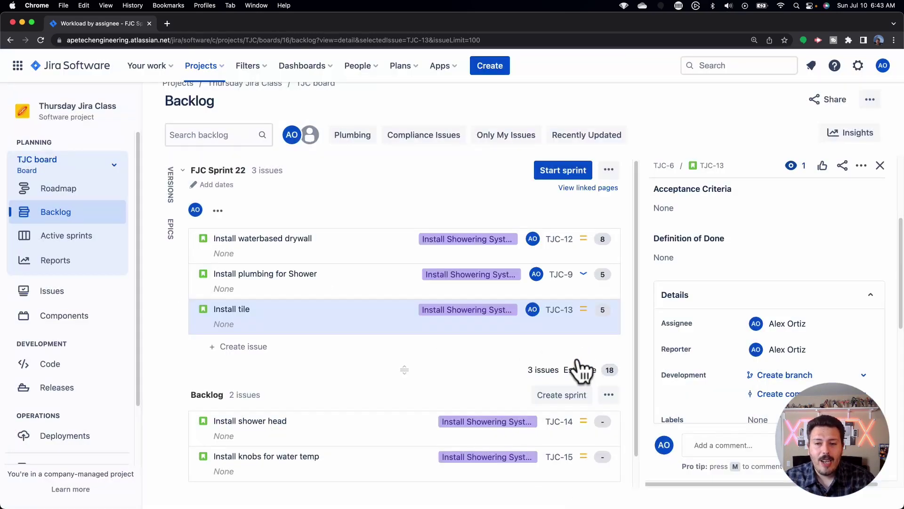
click(880, 165)
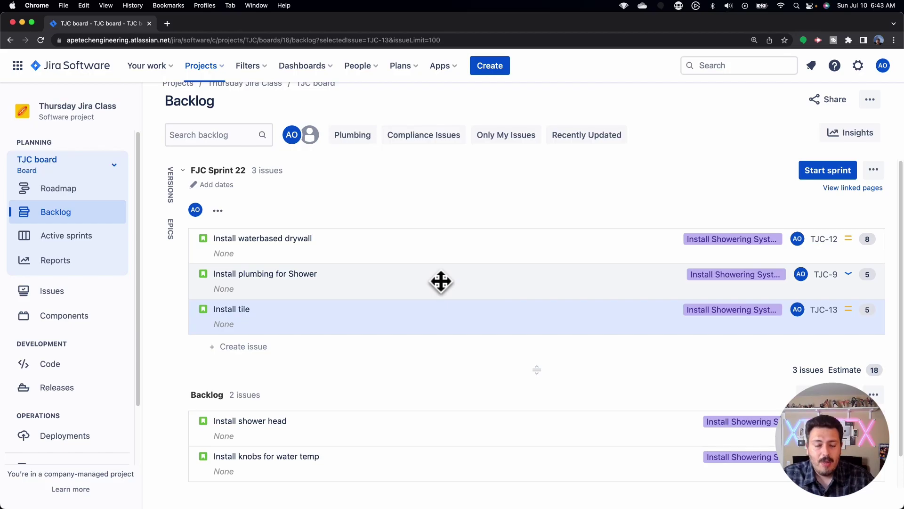
click(837, 134)
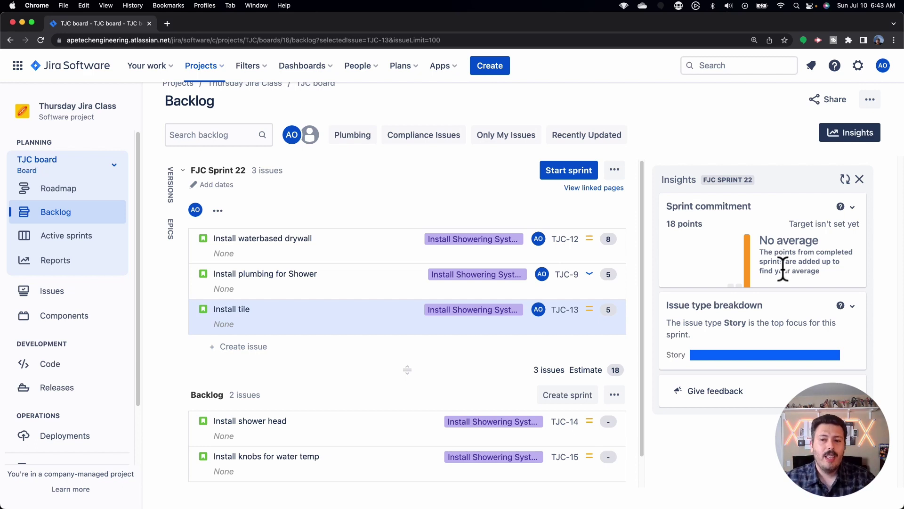
mouse_move(746, 258)
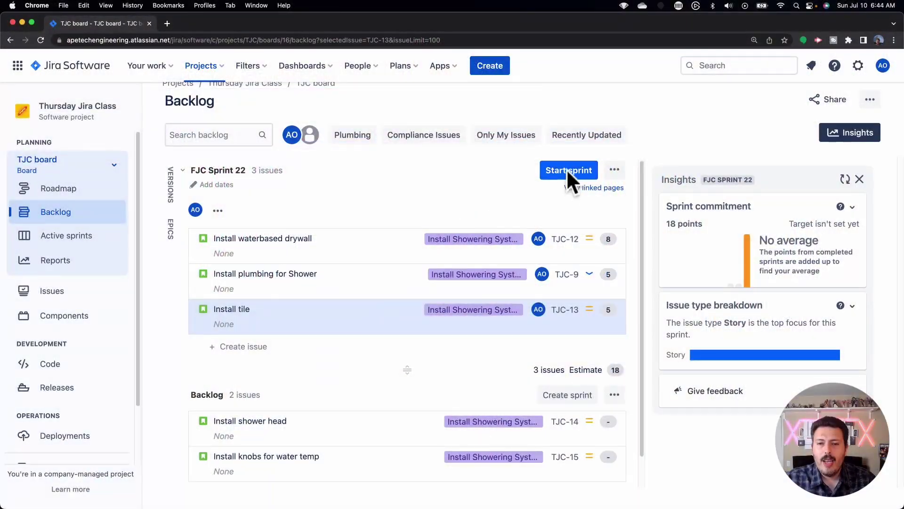
After reviewing the sprint's goal and details, start FJC Sprint 22 for 10/Jul/22–02/Aug/22
click(568, 170)
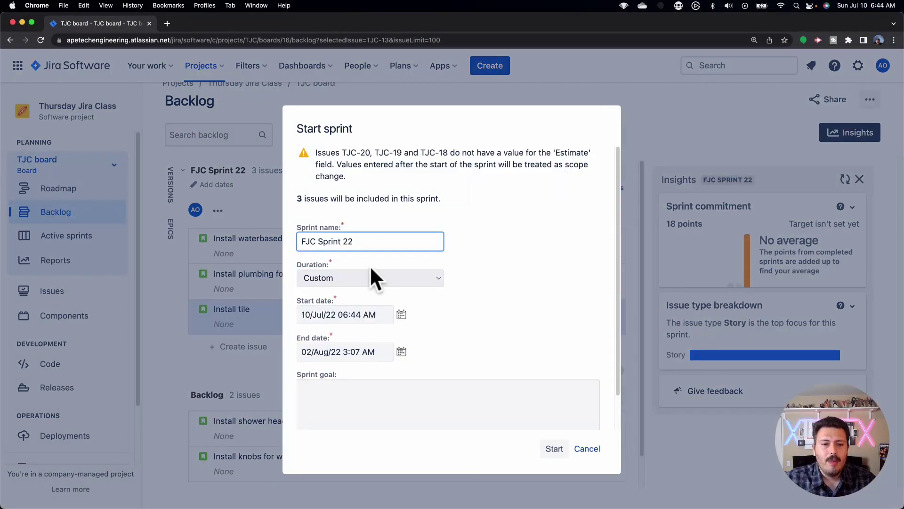
click(396, 402)
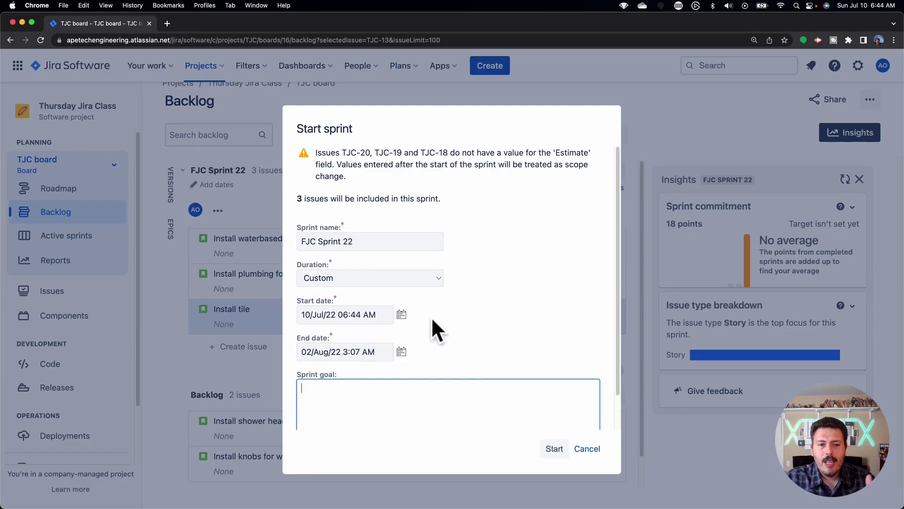
click(577, 448)
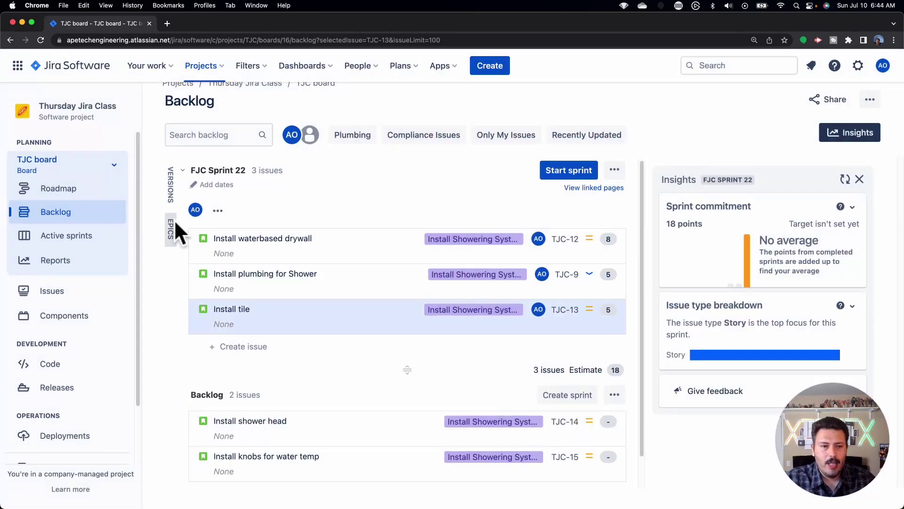
click(203, 186)
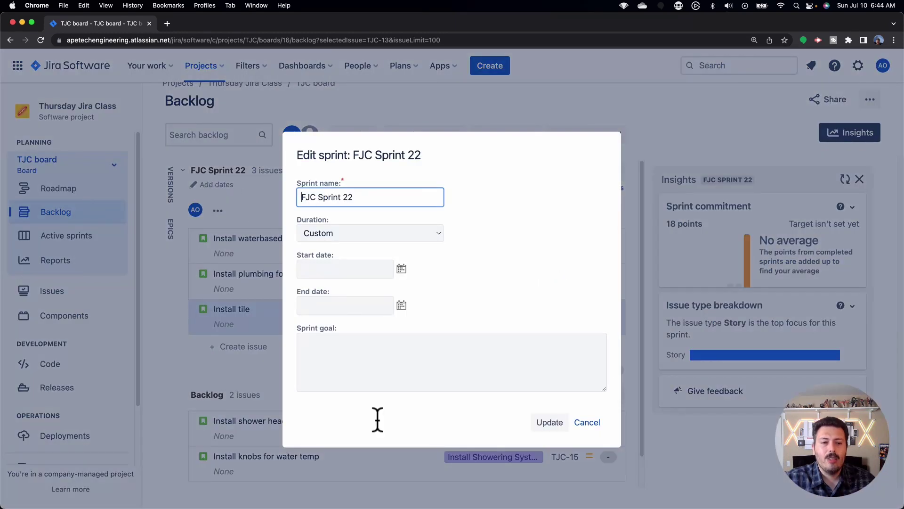
click(587, 422)
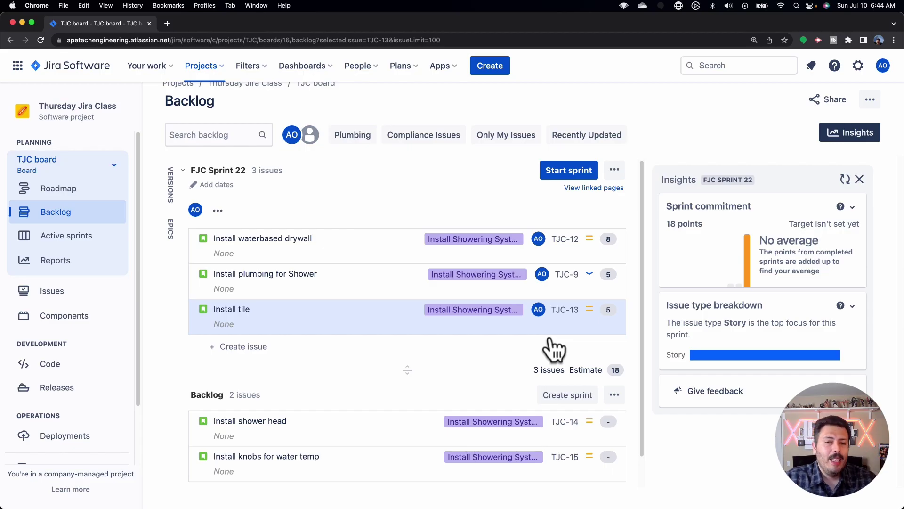
click(569, 173)
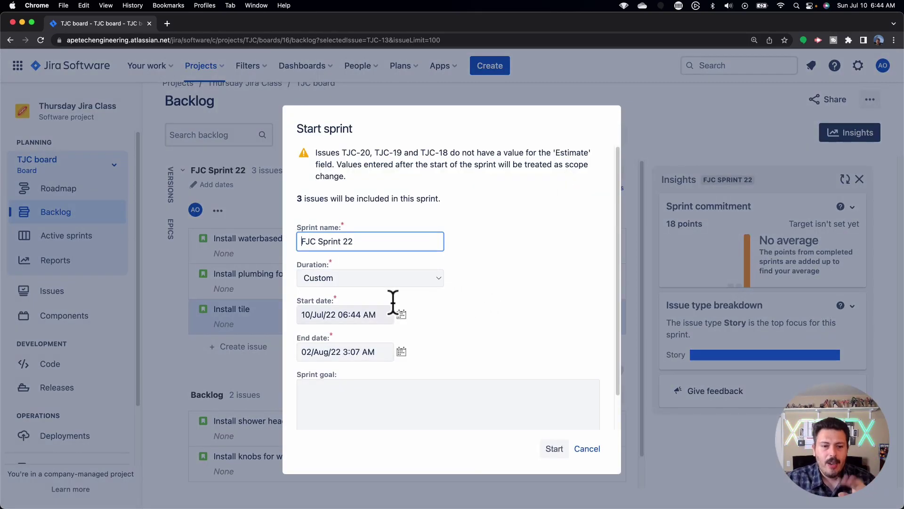
click(558, 451)
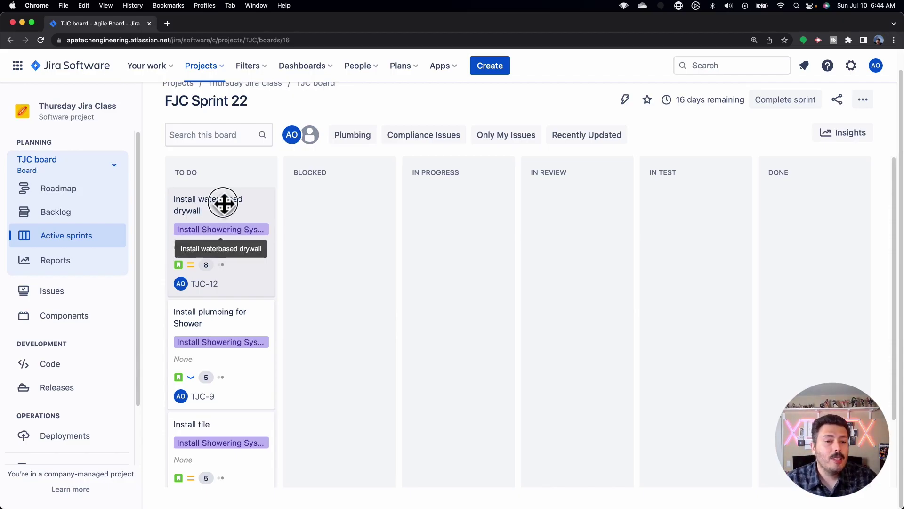
Move TJC-12 drywall to In Progress, TJC-9 plumbing to In Review, and TJC-13 Install tile to Blocked
drag(224, 202, 460, 225)
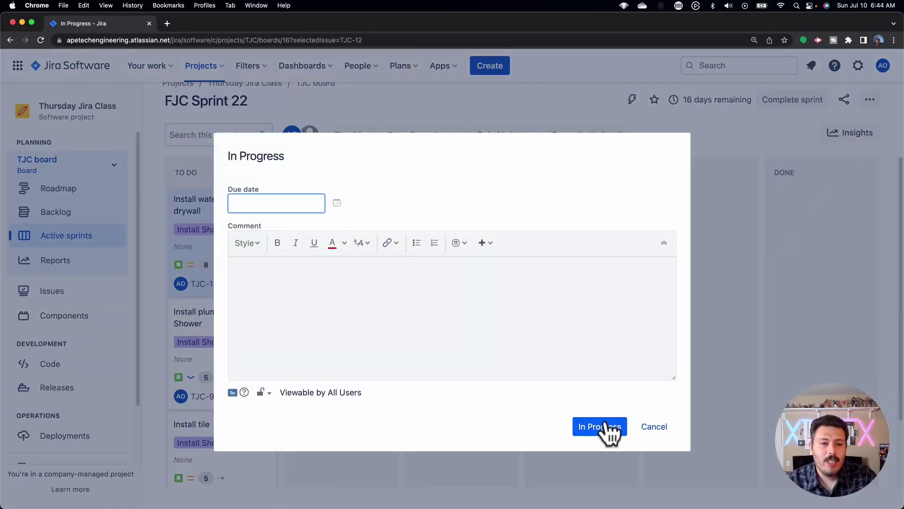
click(606, 427)
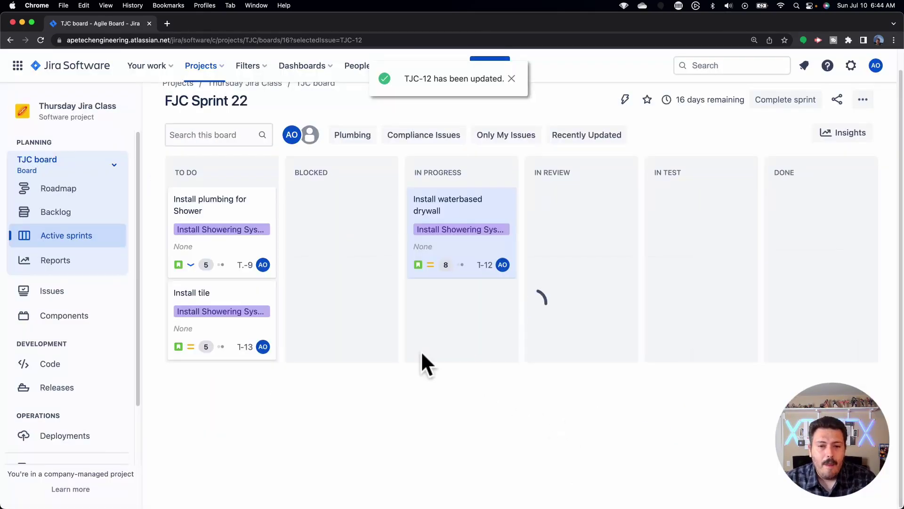
drag(217, 226, 606, 230)
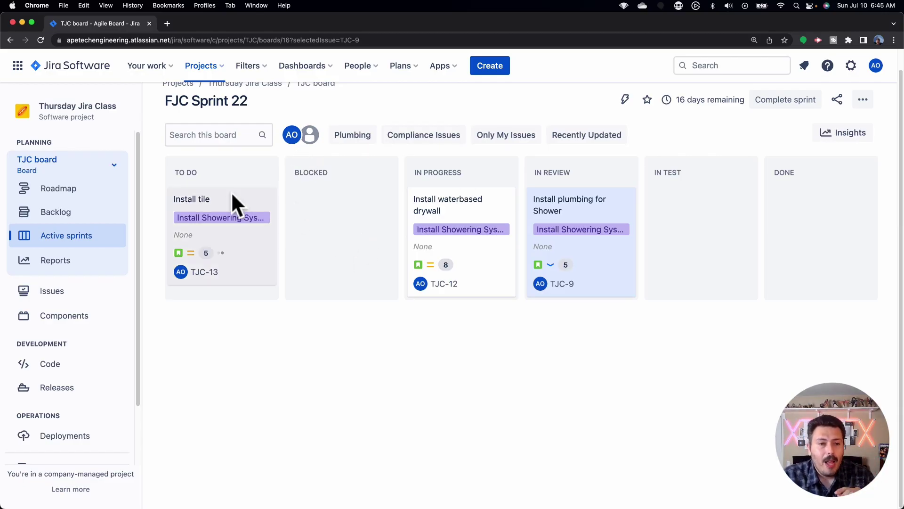
drag(228, 195, 333, 200)
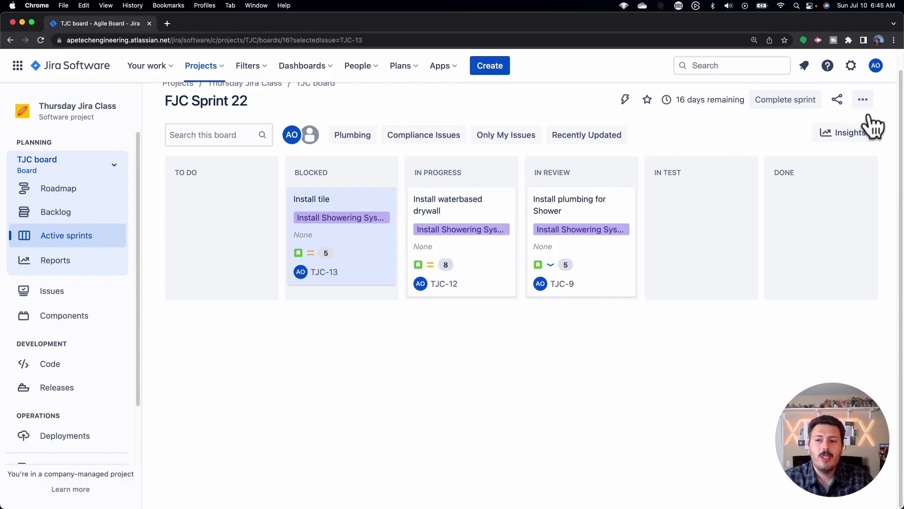
Review the TJC board's Estimation and Card layout settings, then return Install tile to To Do
click(863, 101)
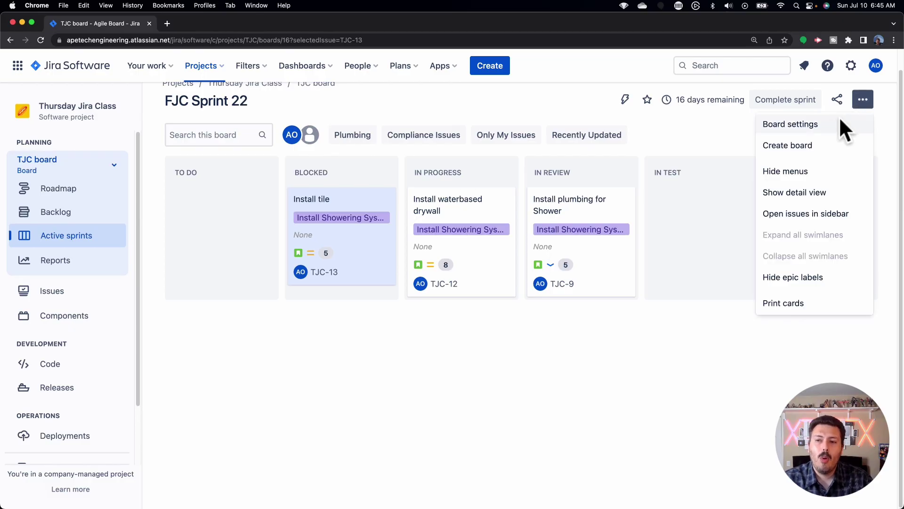
click(840, 133)
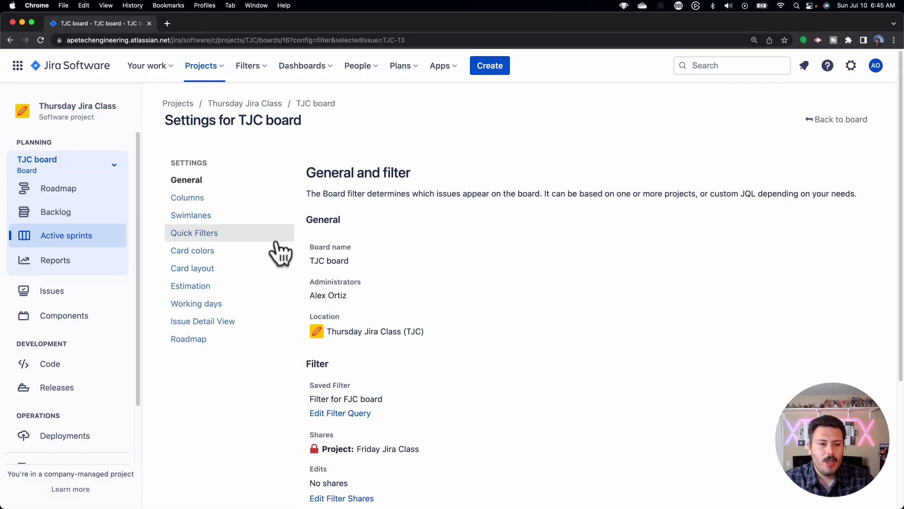
click(195, 274)
click(193, 287)
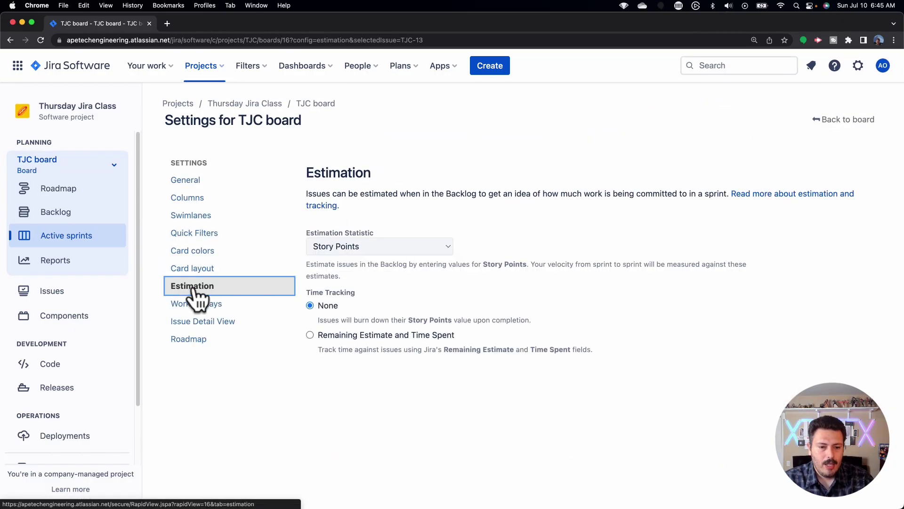
click(194, 271)
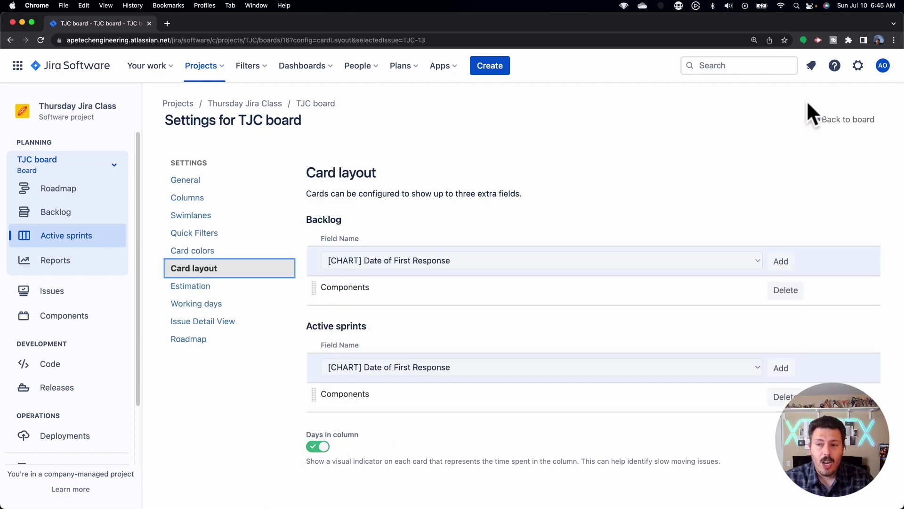
click(848, 121)
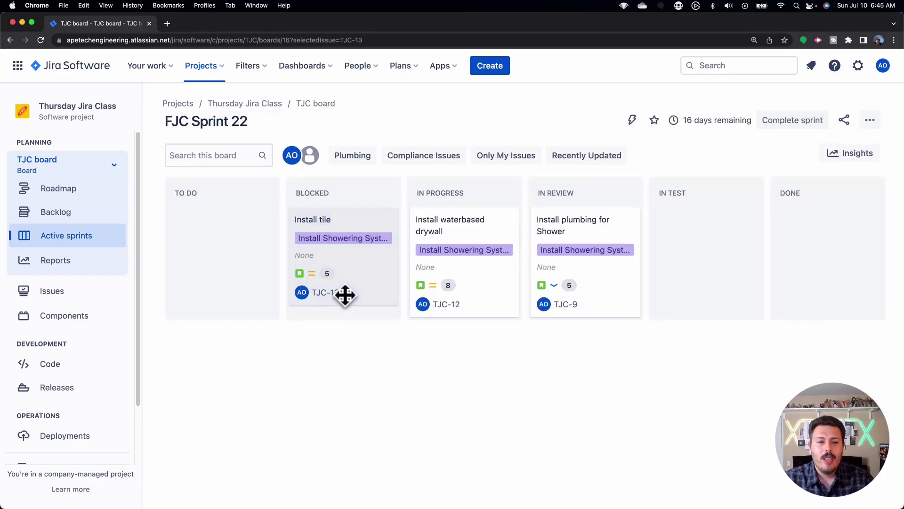
drag(353, 219, 234, 228)
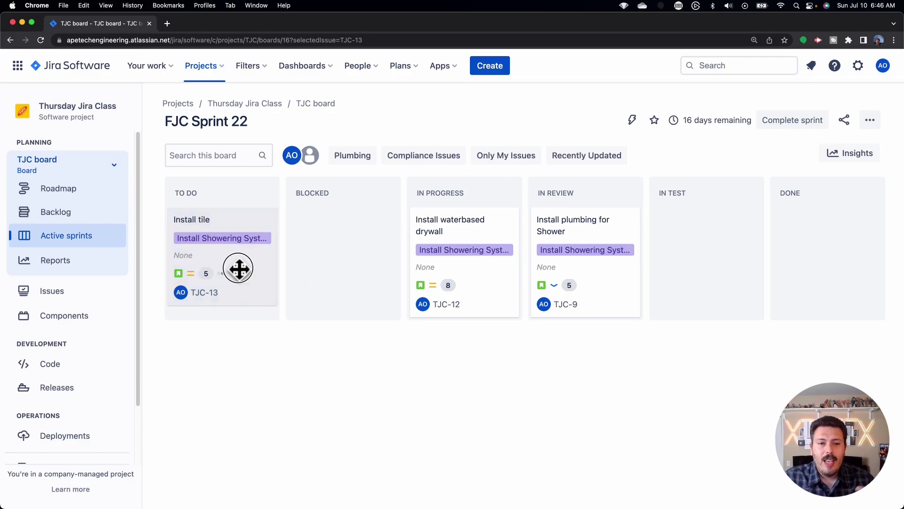
Move Install tile to In Progress and view sprint Insights showing 18 points to go
drag(239, 270, 485, 268)
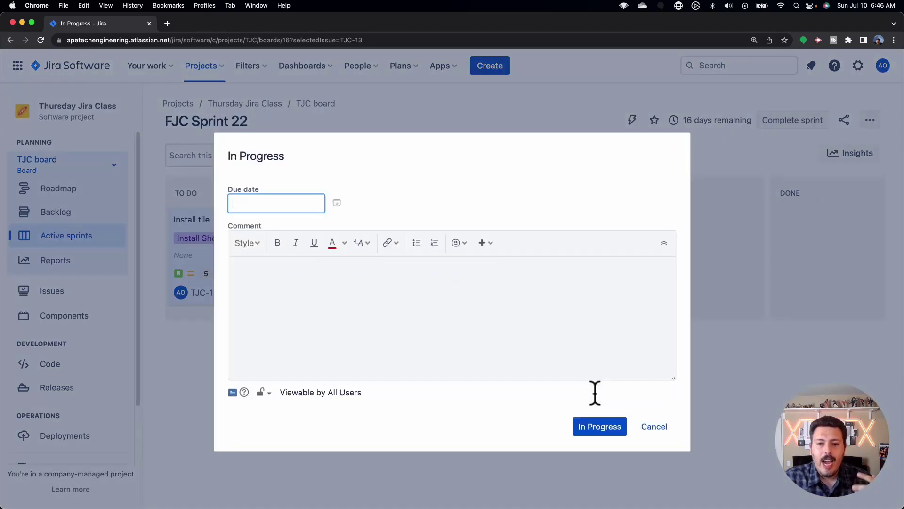
click(600, 426)
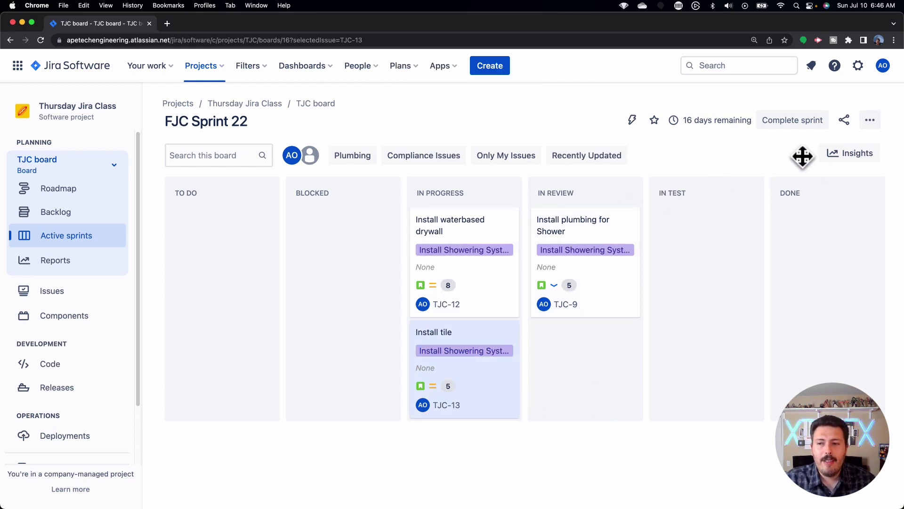
click(856, 153)
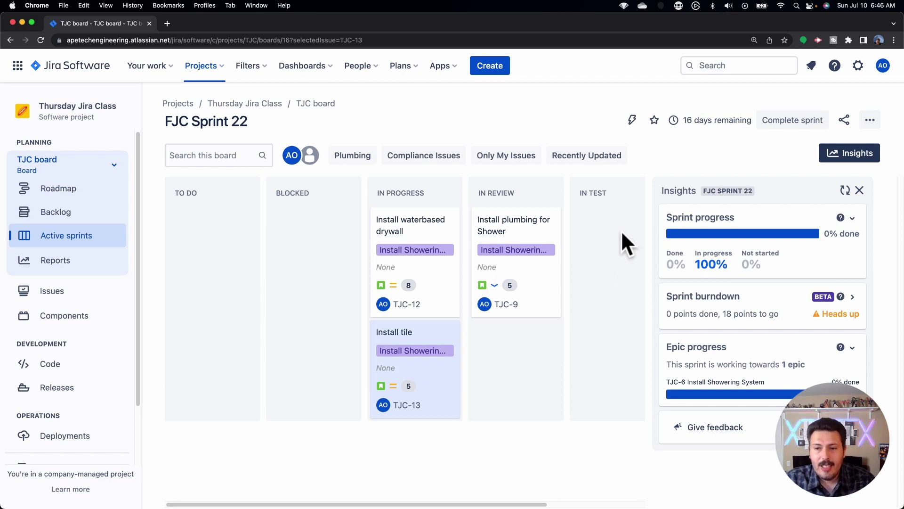
Resolve TJC-9 plumbing as Done, move drywall to In Test and Install tile to In Review
click(859, 190)
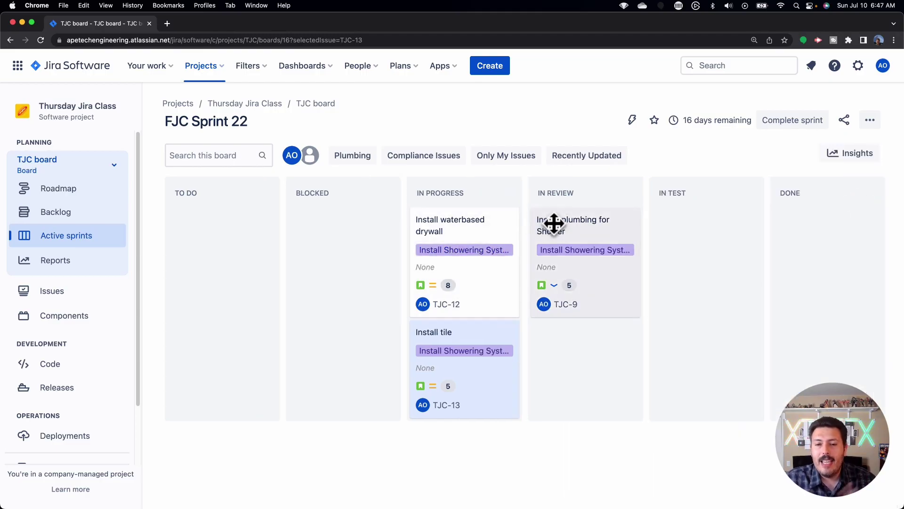
drag(554, 224, 805, 232)
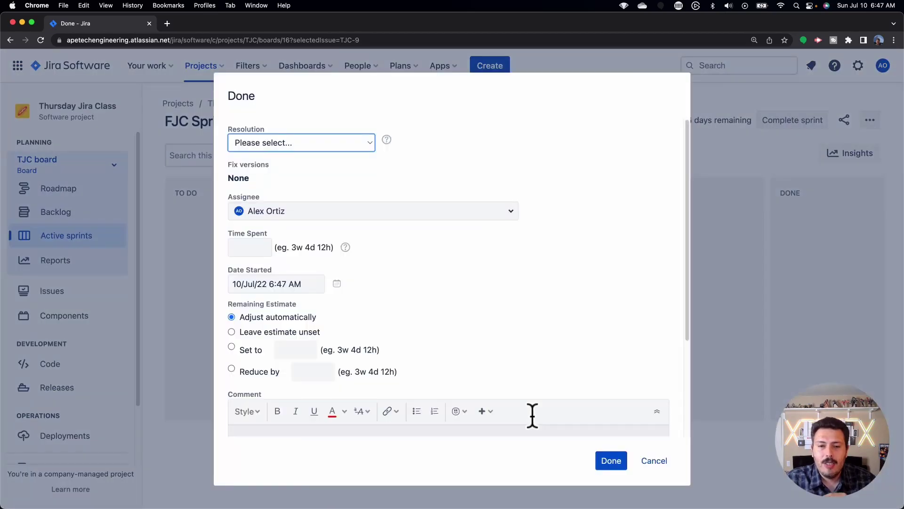
click(353, 143)
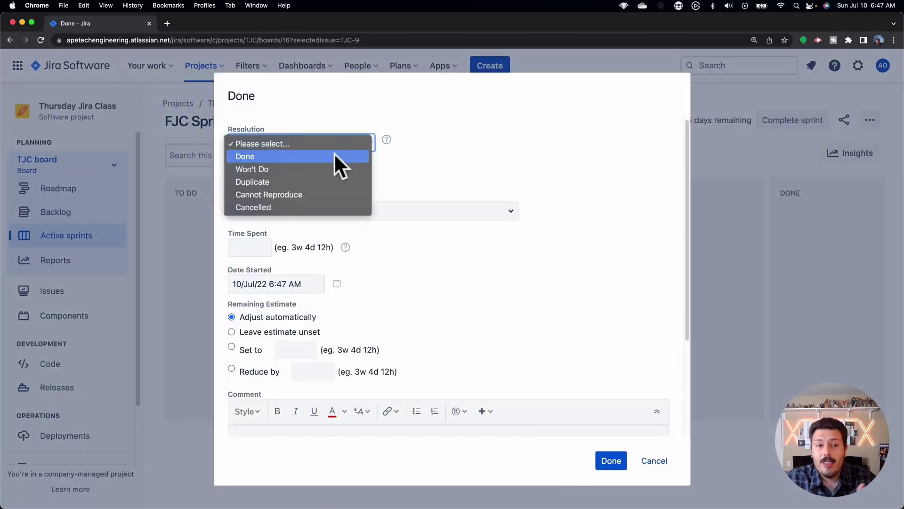
click(321, 160)
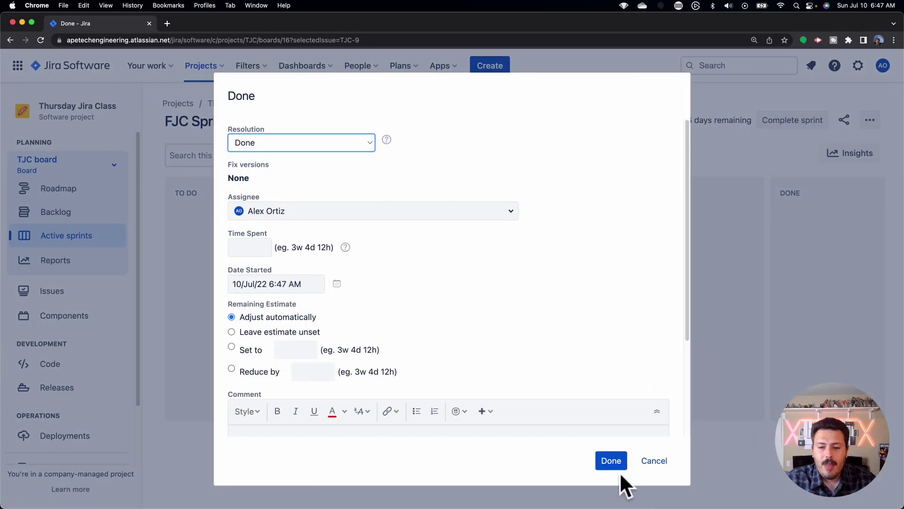
click(616, 459)
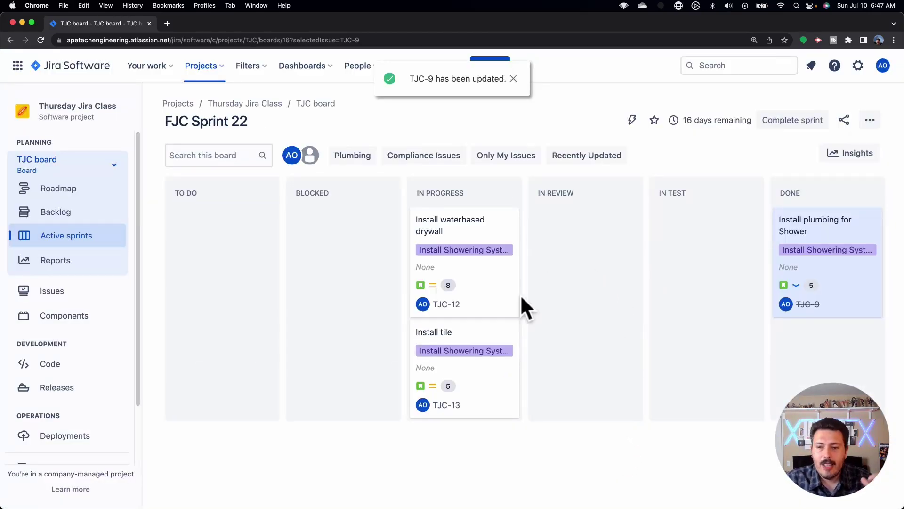
drag(491, 230, 719, 231)
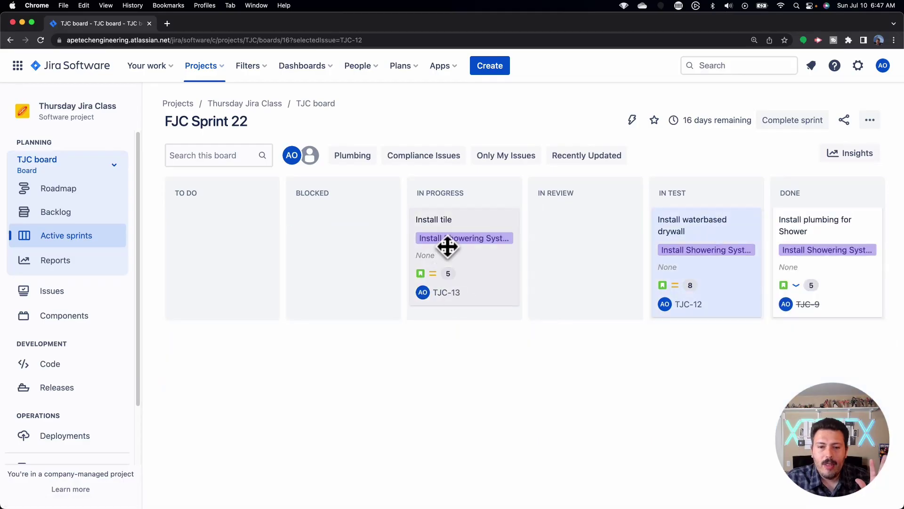
drag(466, 222, 552, 231)
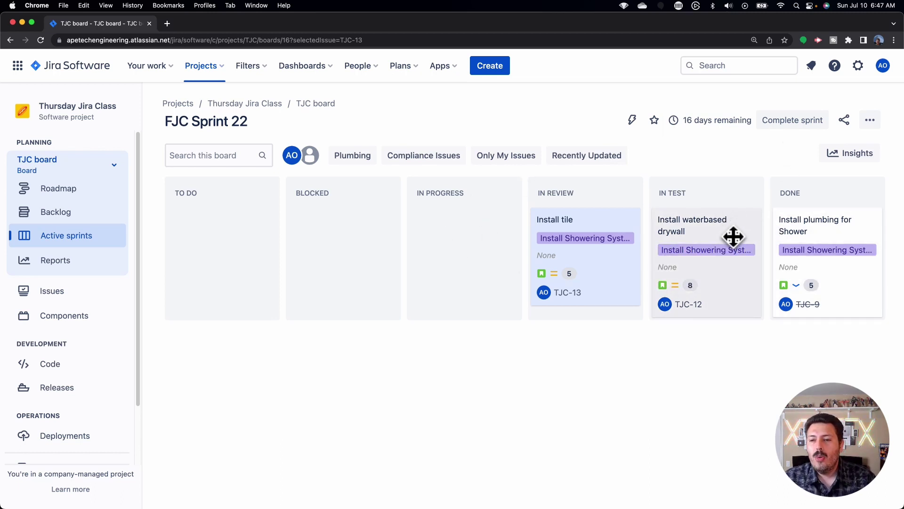
Move the plumbing issue back from Done, and Install tile, into the In Test column
drag(807, 228, 721, 245)
drag(566, 215, 680, 218)
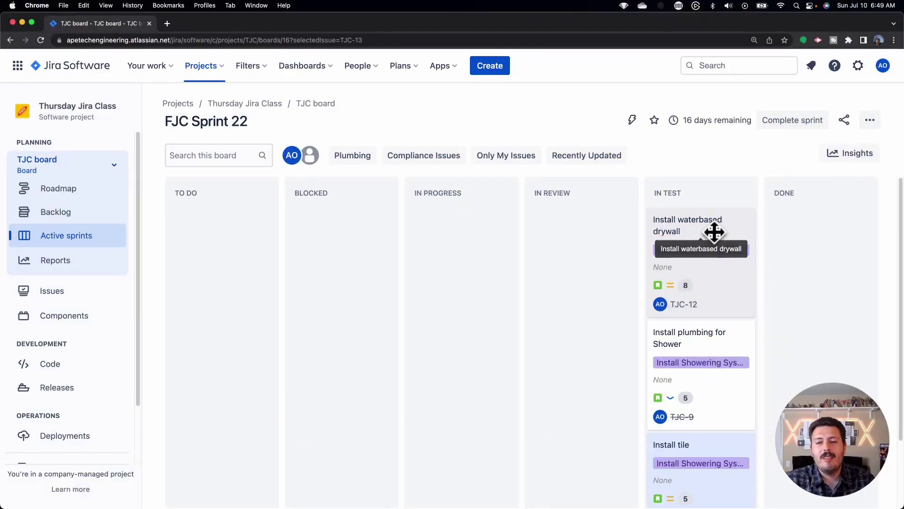
Move the drywall issue TJC-12 and plumbing issue TJC-9 to Done, with resolution Done
drag(688, 232, 813, 244)
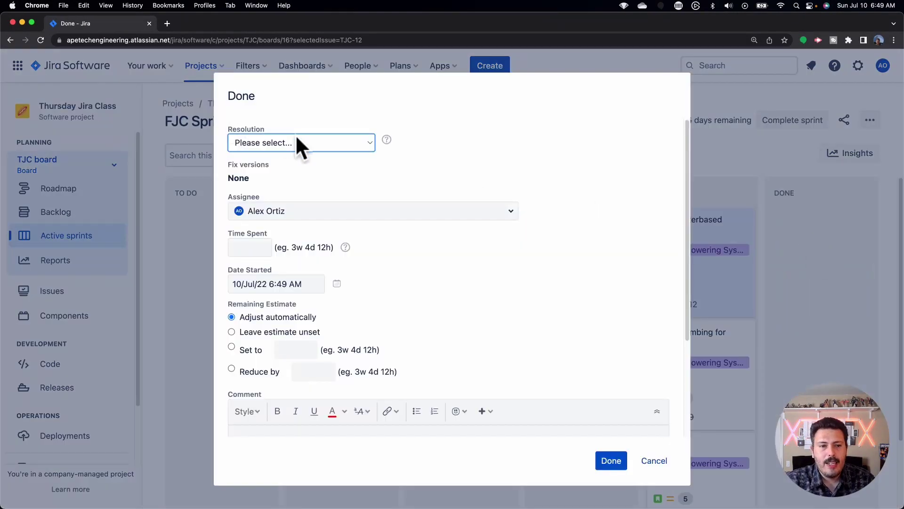
click(297, 142)
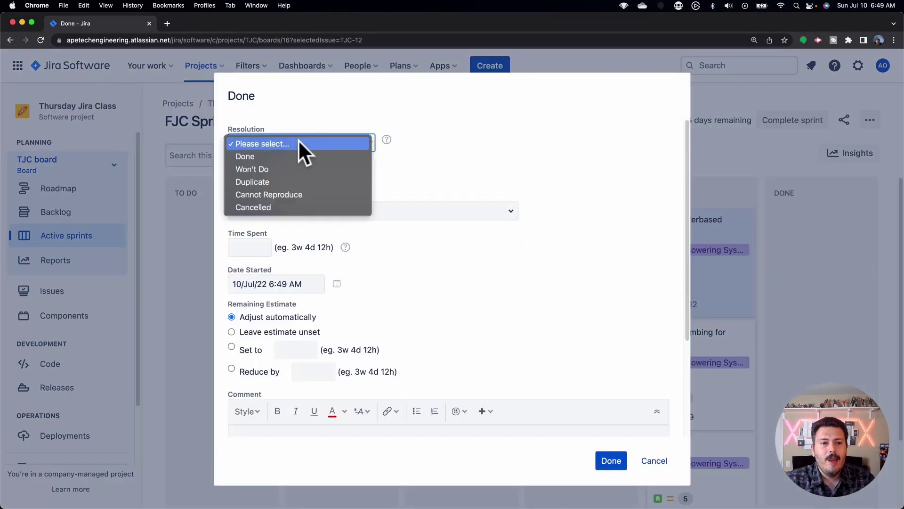
click(298, 156)
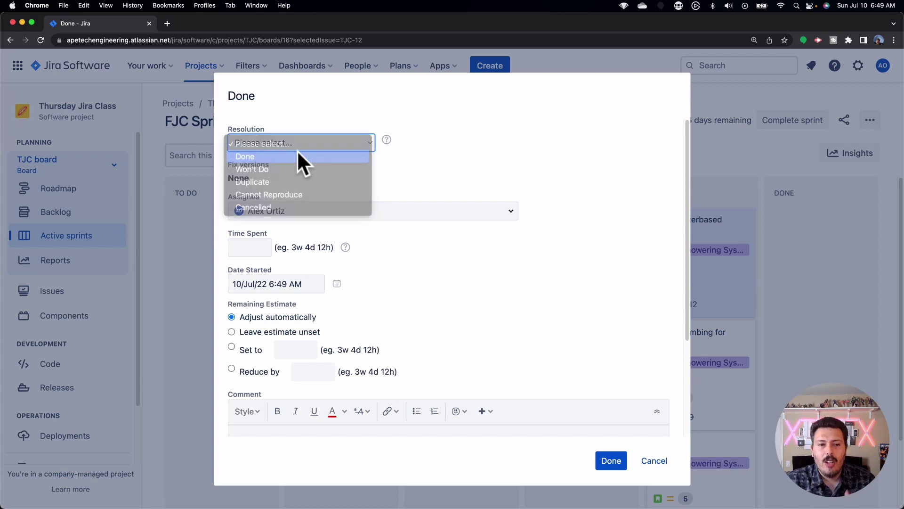
click(620, 464)
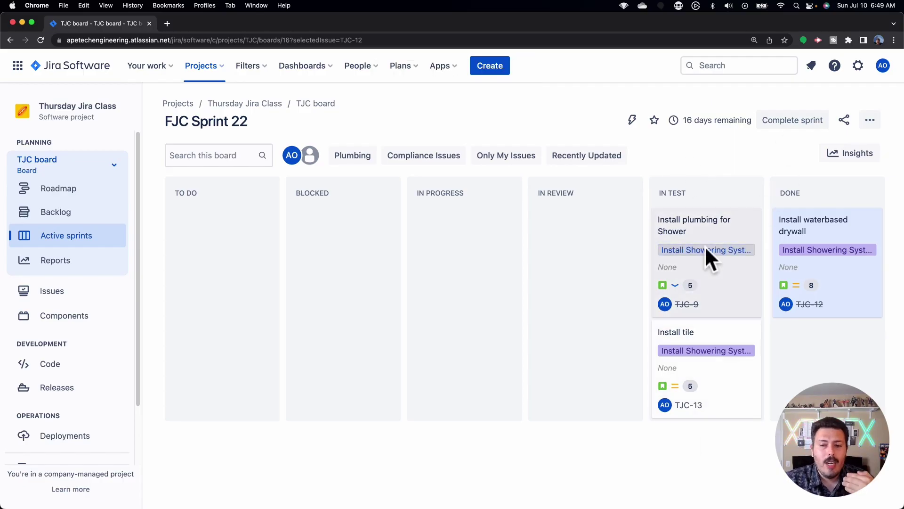
drag(709, 241, 807, 325)
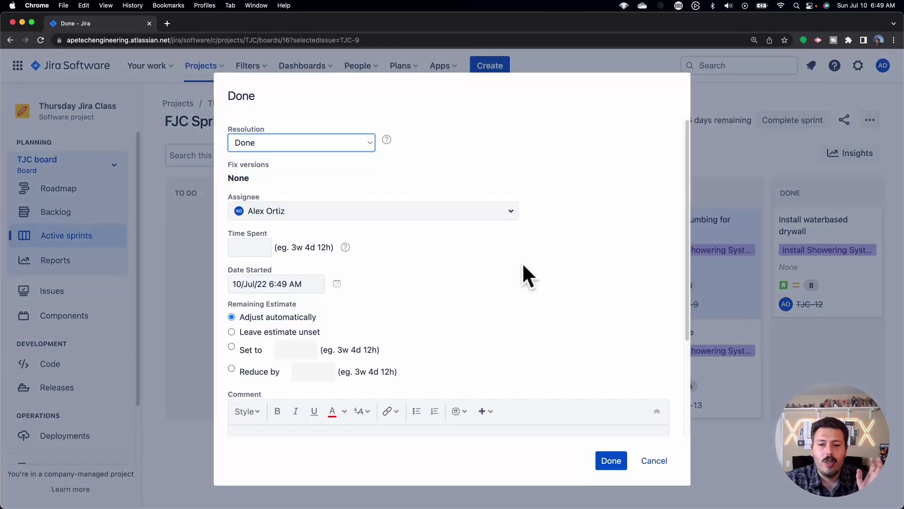
click(622, 464)
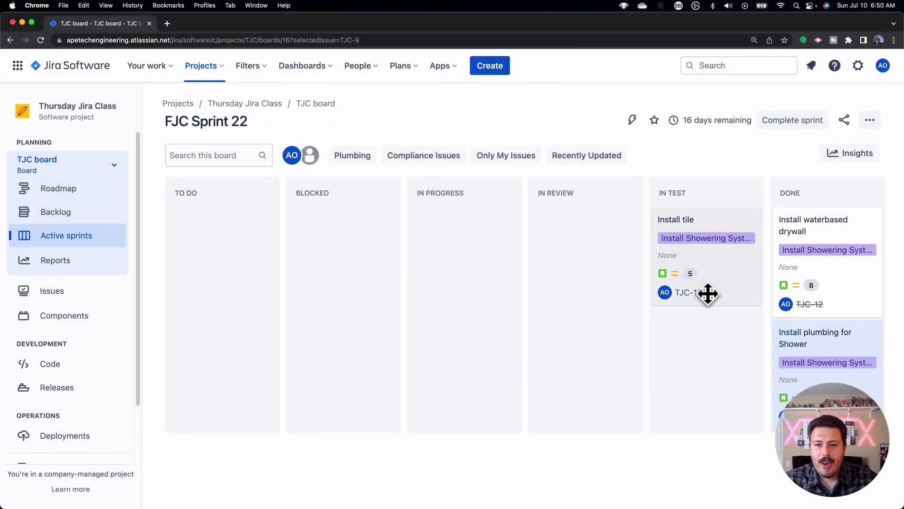
Move Install tile to Done with resolution Done, then complete FJC Sprint 22
click(787, 121)
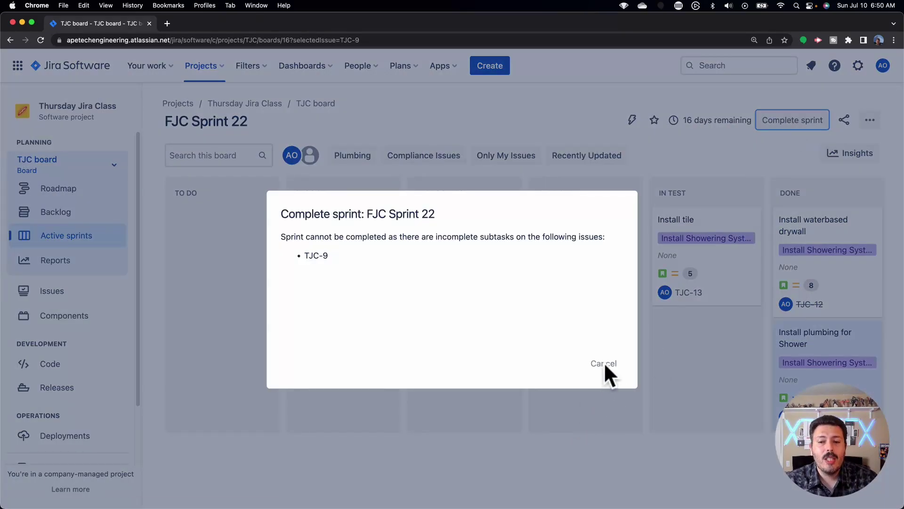
click(604, 363)
drag(700, 243, 848, 246)
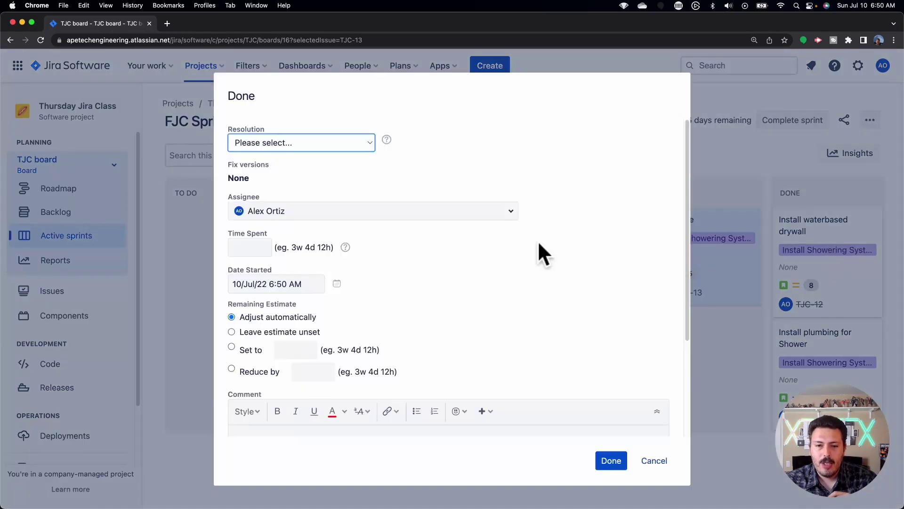
click(262, 144)
click(264, 156)
click(608, 460)
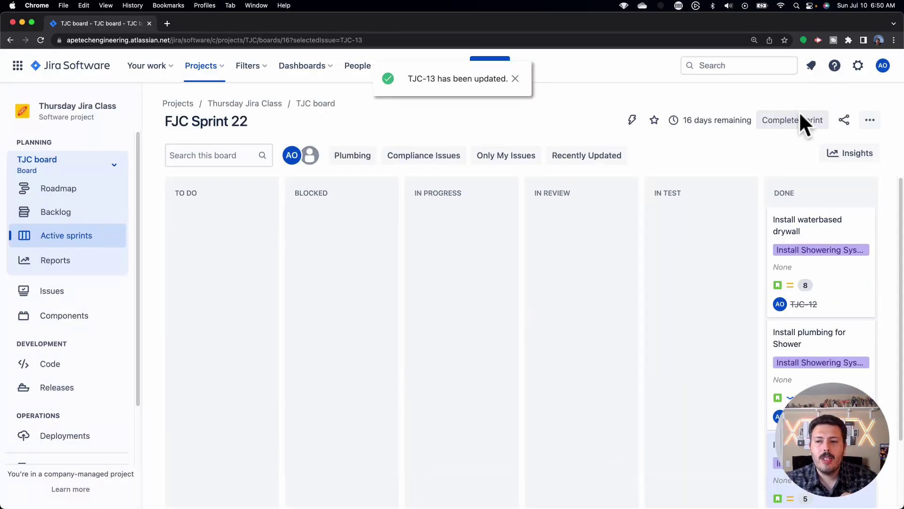
click(799, 117)
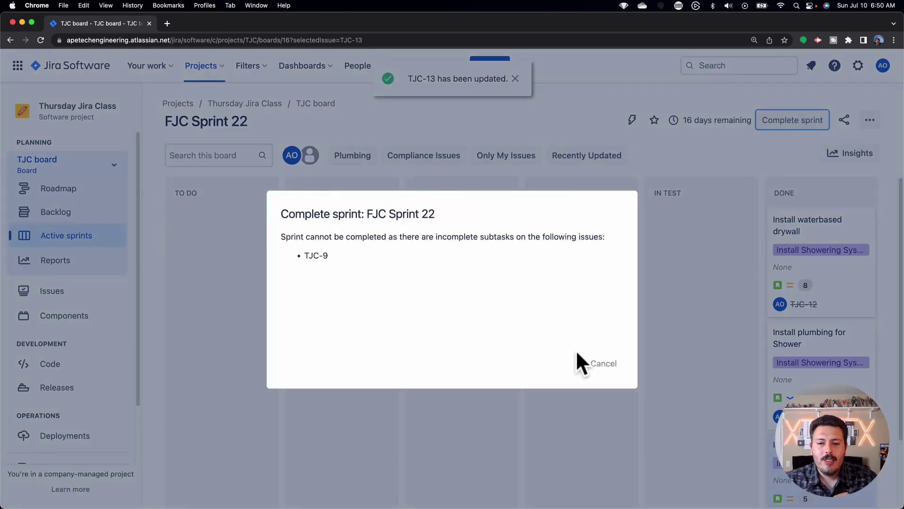
click(596, 361)
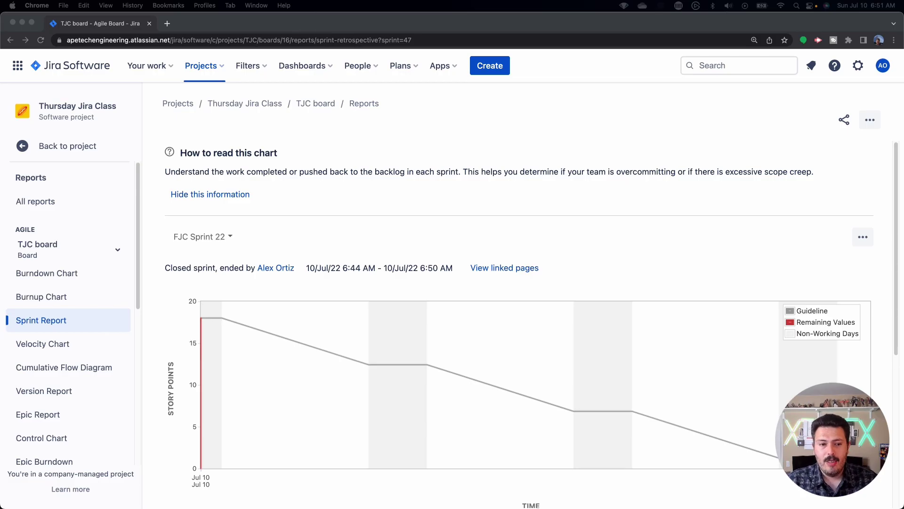
scroll(518, 330, down, 2)
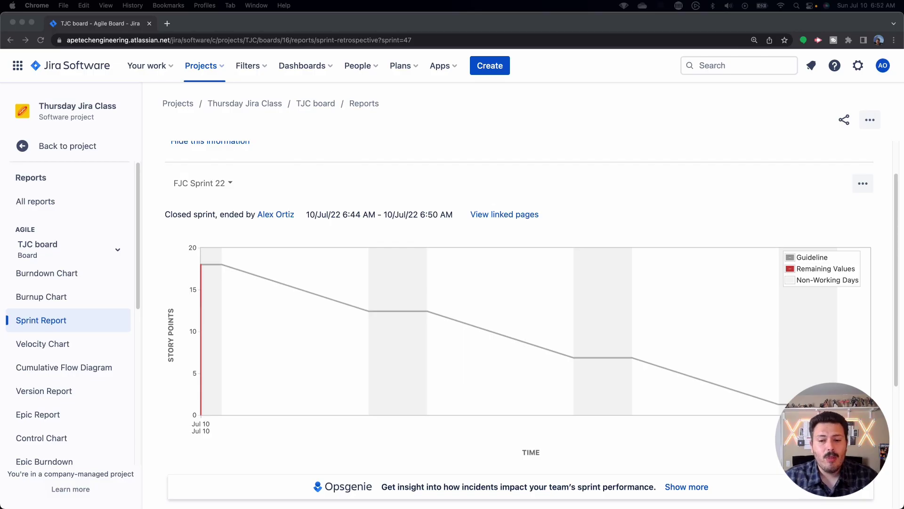
scroll(519, 306, down, 1)
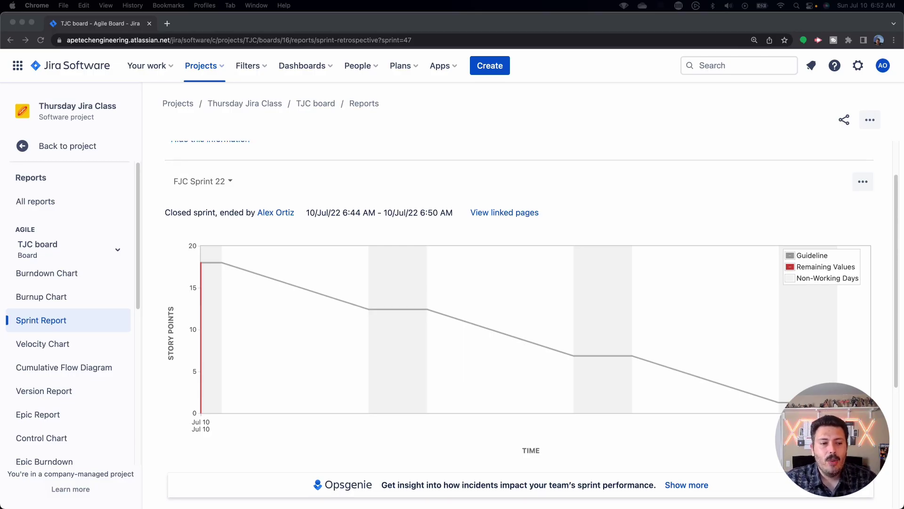
key(super+Tab)
Open the Burndown Chart and scroll down to its table of sprint events
click(42, 276)
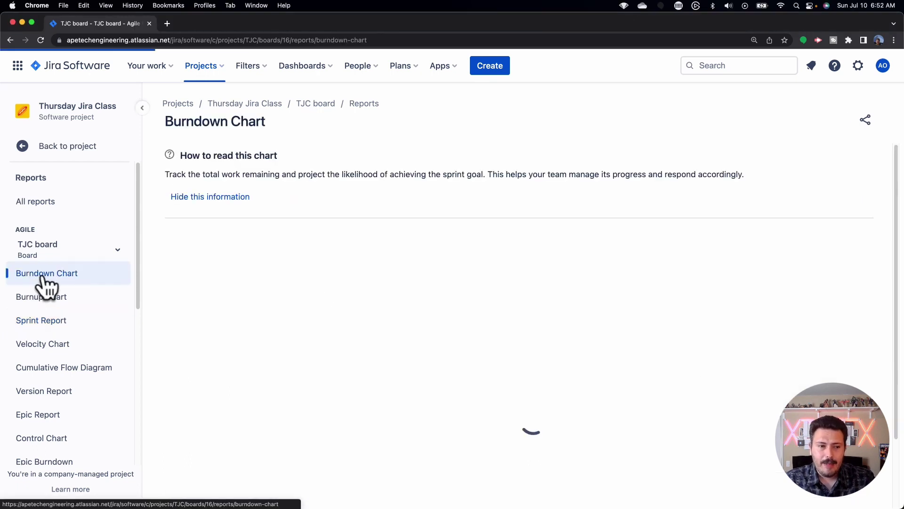
scroll(424, 314, down, 3)
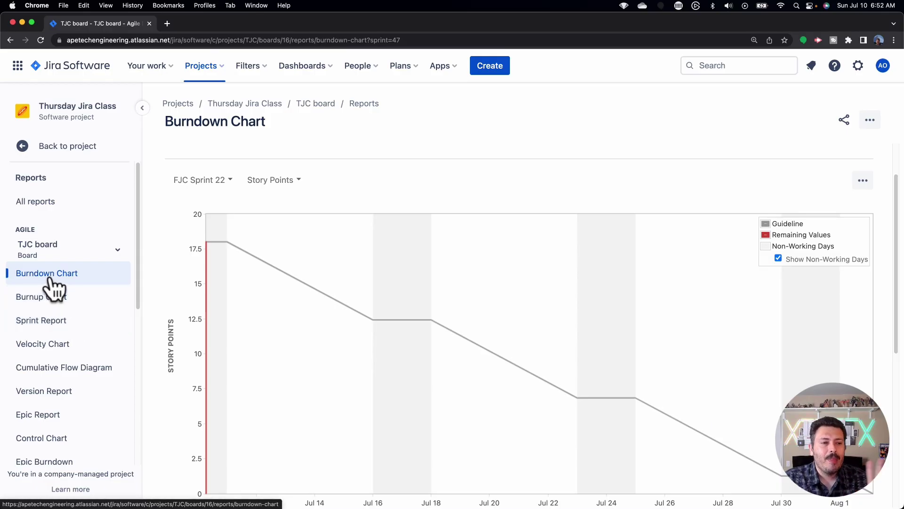
scroll(446, 292, down, 10)
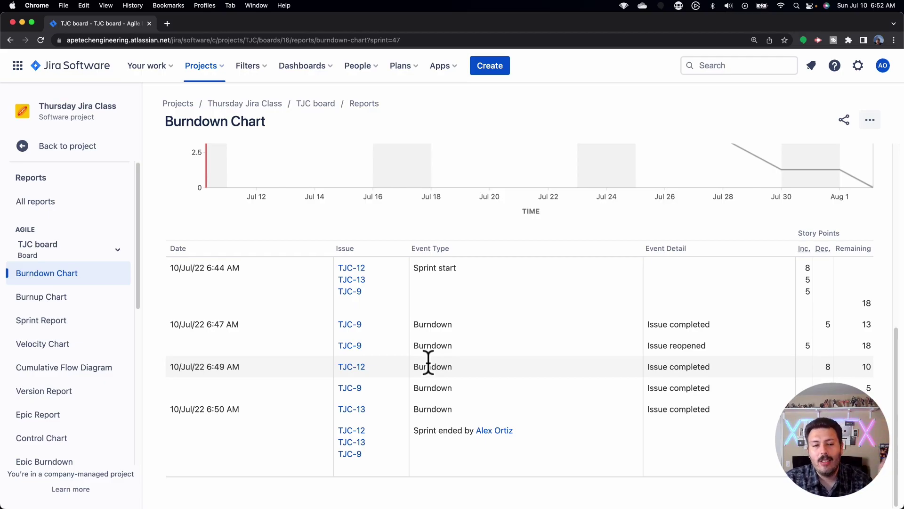
View TJC-12 in a new browser tab, then close it and return to the burndown
right_click(351, 368)
click(377, 339)
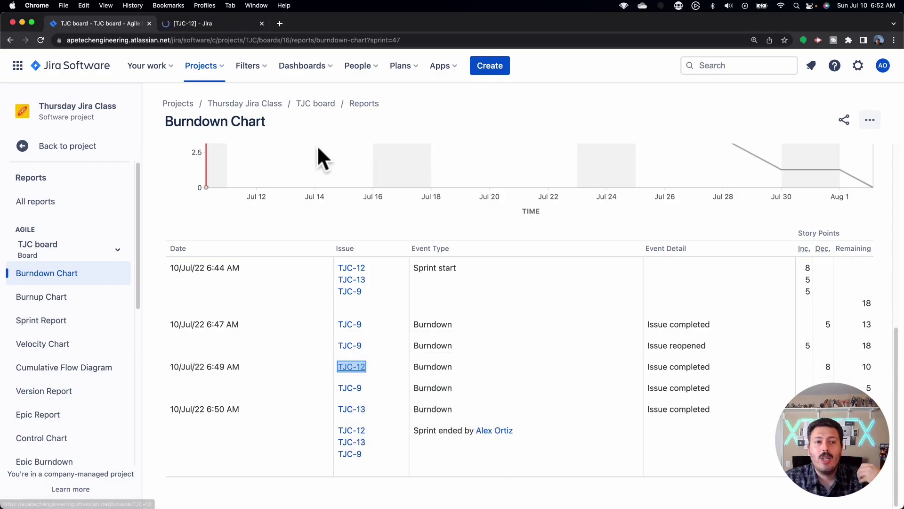
click(222, 24)
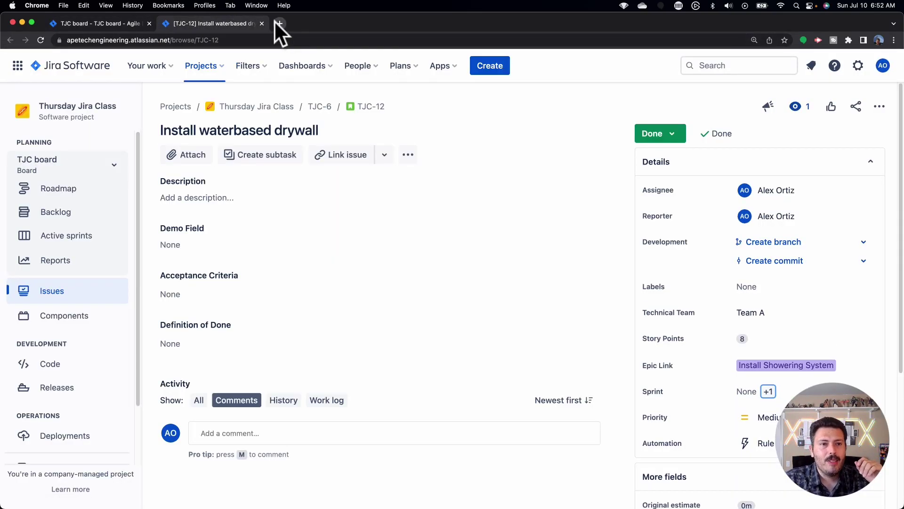
click(261, 23)
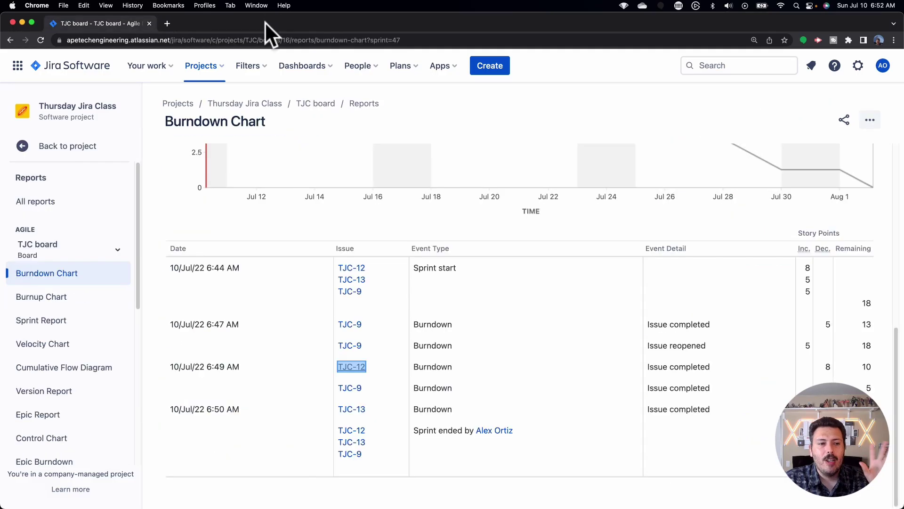
Open the Burnup Chart and review completed work rising to the 18-point scope
click(53, 298)
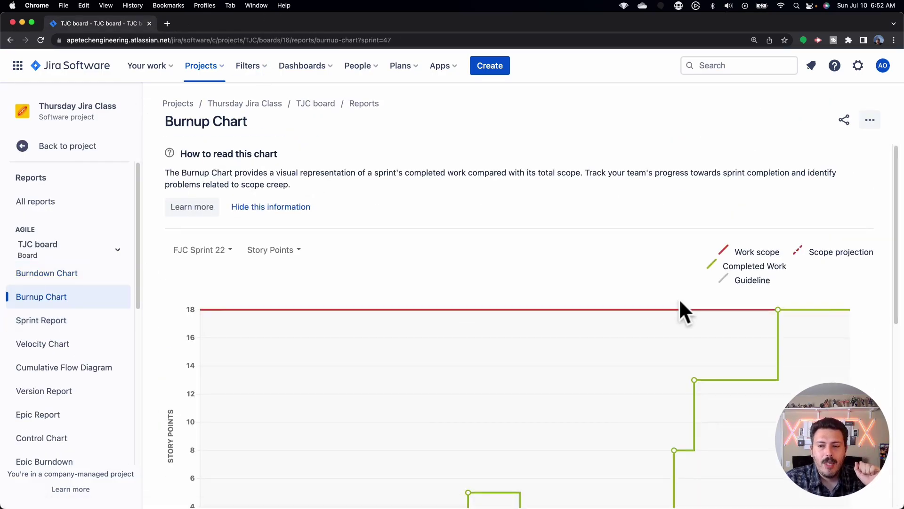
scroll(680, 302, down, 1)
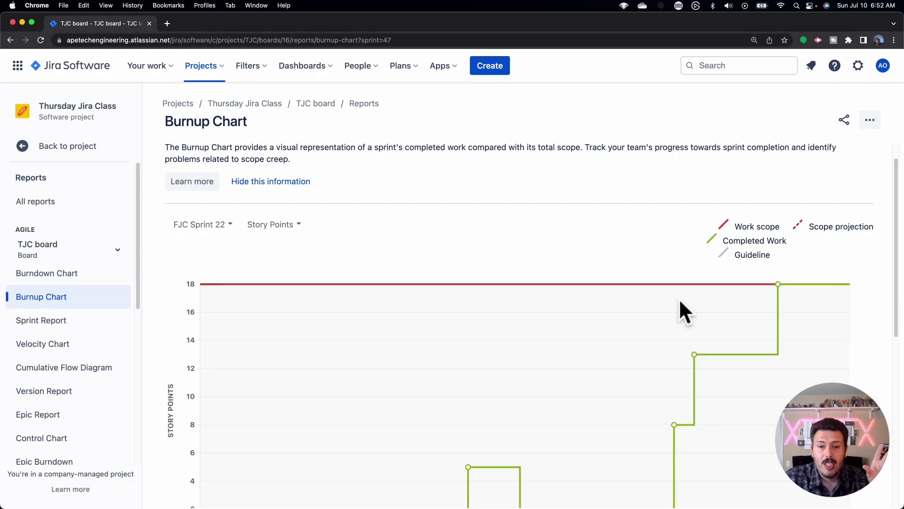
scroll(679, 298, down, 4)
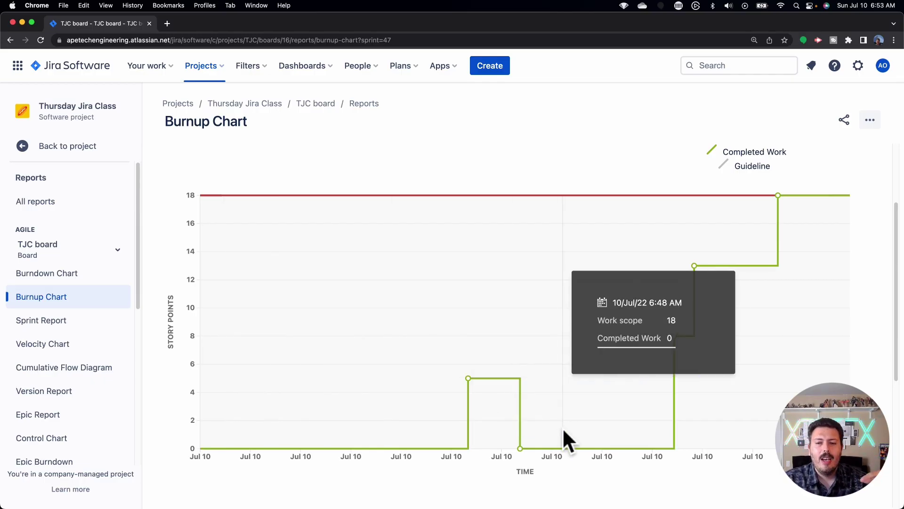
scroll(638, 408, down, 4)
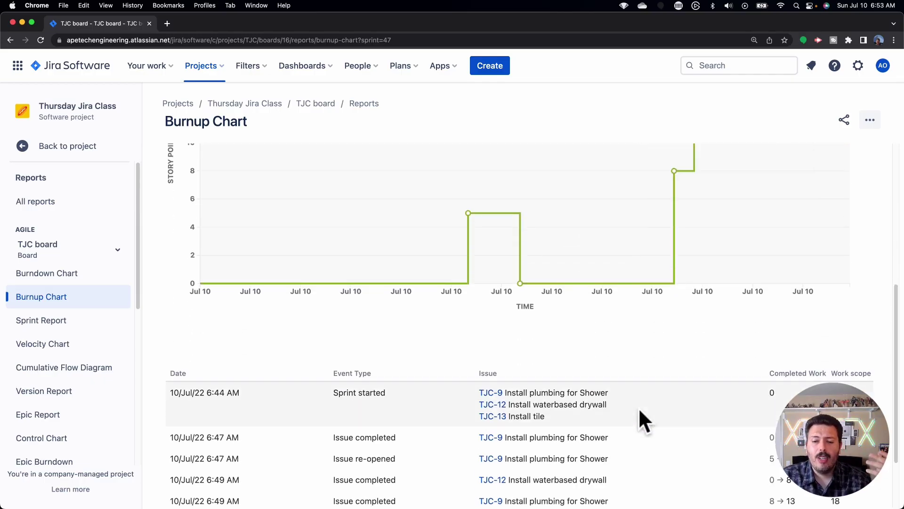
scroll(639, 407, down, 2)
scroll(639, 408, up, 6)
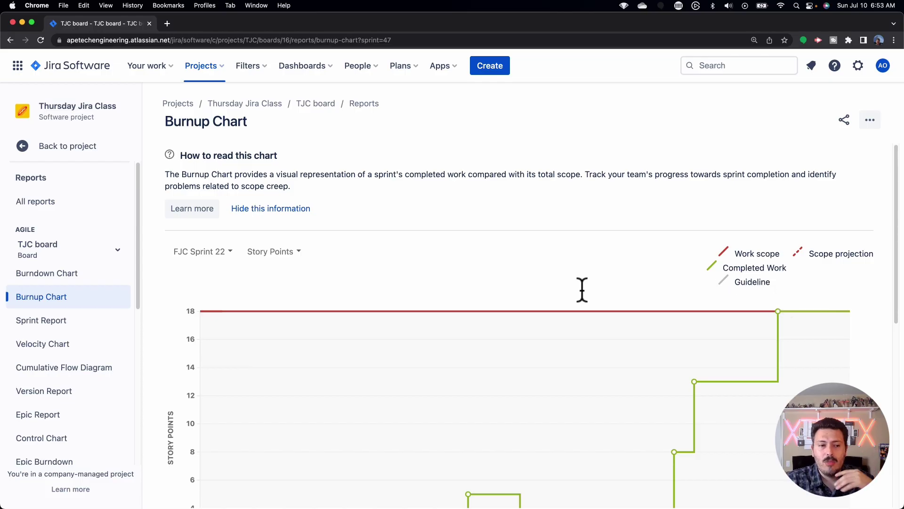
Open the Velocity Chart and review FJC Sprint 22's 18 committed and 18 completed points
click(55, 345)
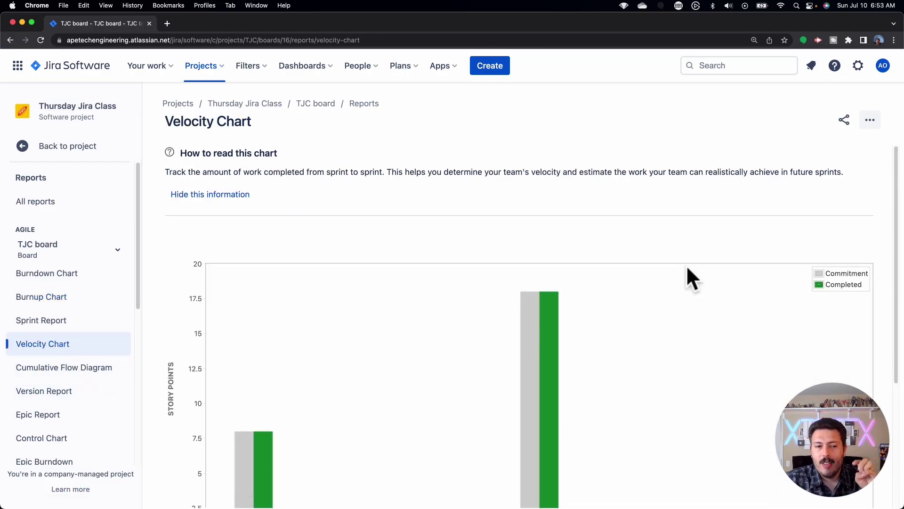
scroll(686, 265, down, 3)
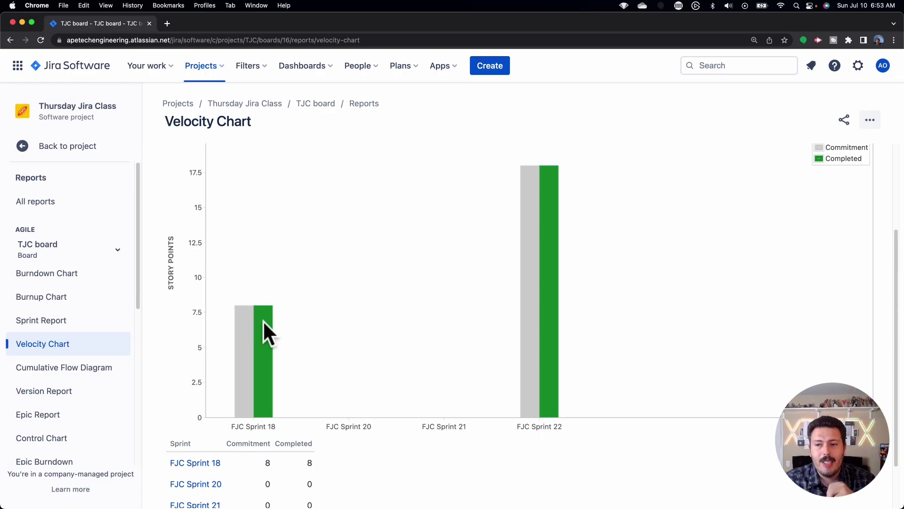
scroll(263, 320, down, 2)
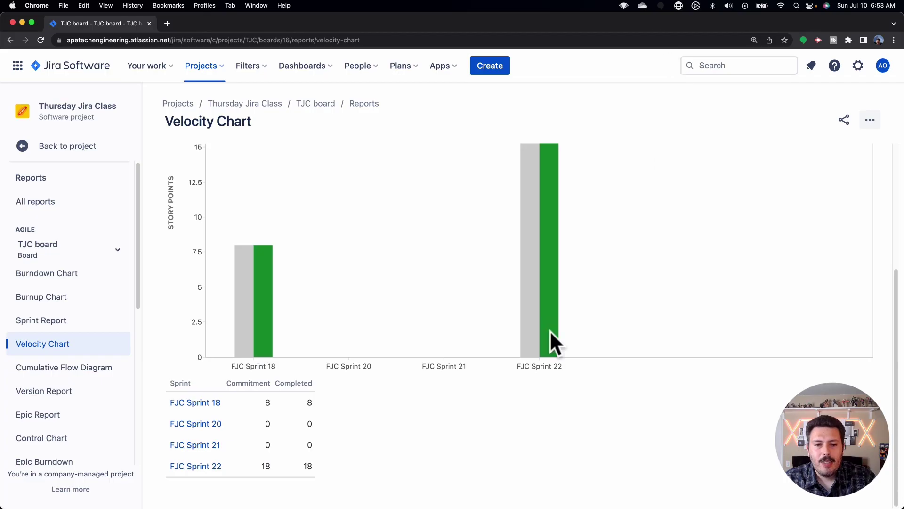
scroll(549, 330, up, 3)
scroll(550, 330, down, 2)
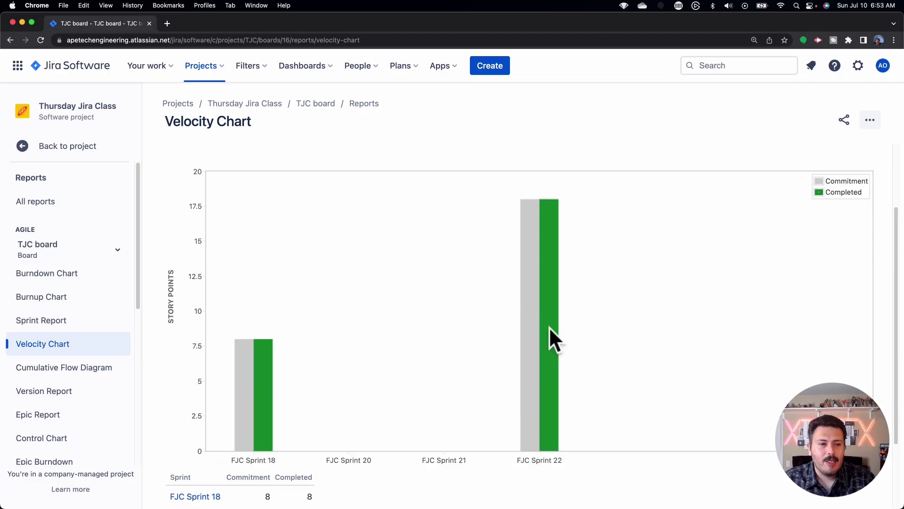
scroll(47, 339, down, 3)
scroll(53, 369, down, 2)
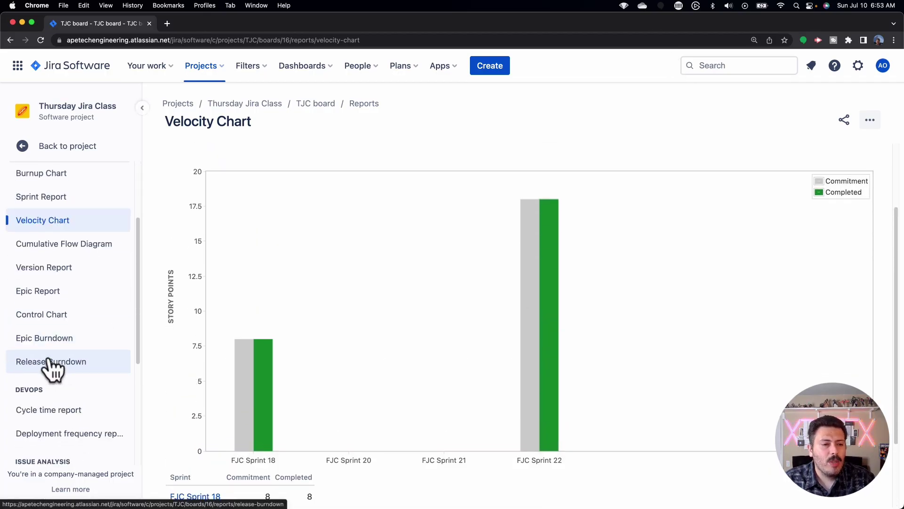
scroll(50, 366, up, 4)
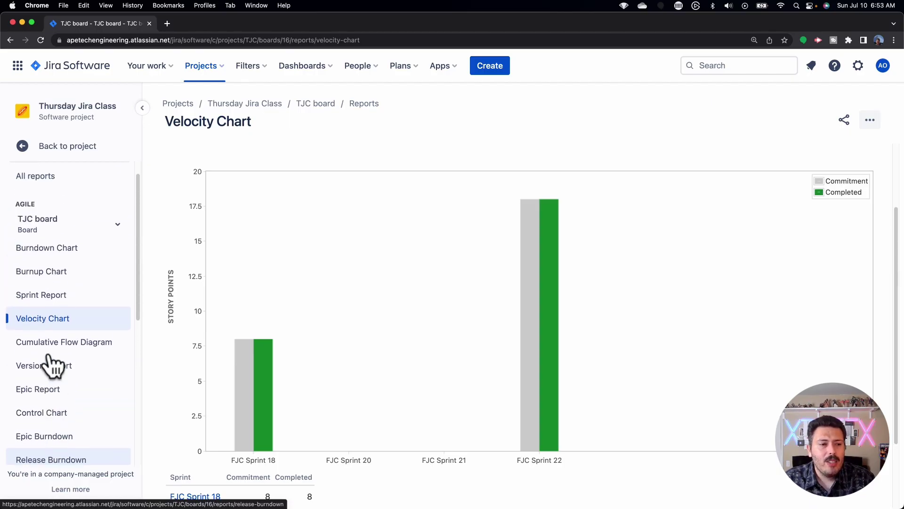